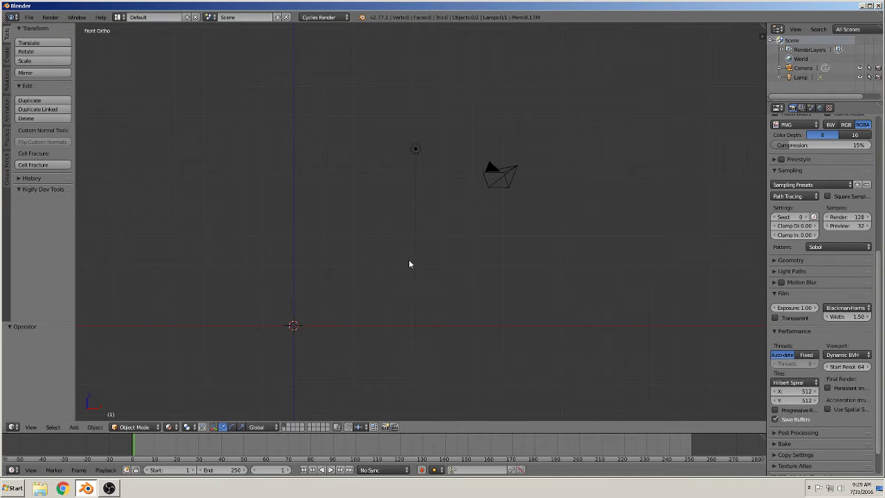
Add a plane and rotate it 90° on X so it stands upright
shift+middle_drag(414, 316, 545, 245)
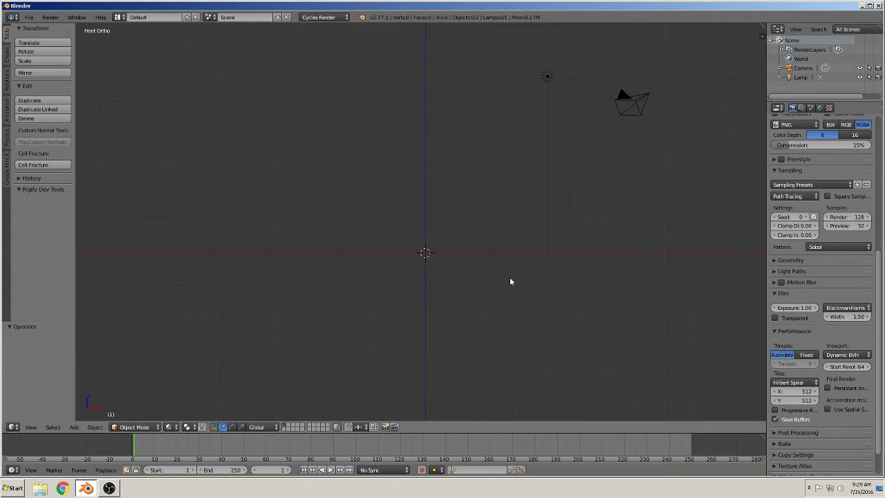
shift+middle_drag(480, 261, 417, 315)
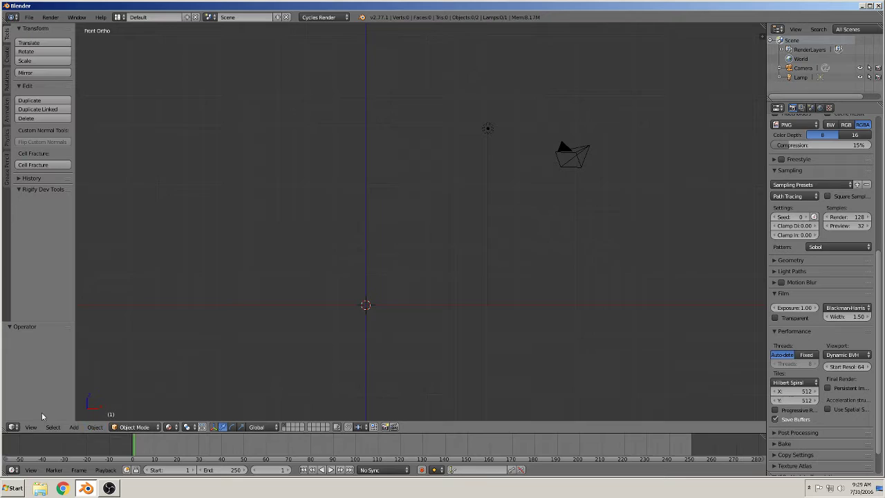
click(74, 427)
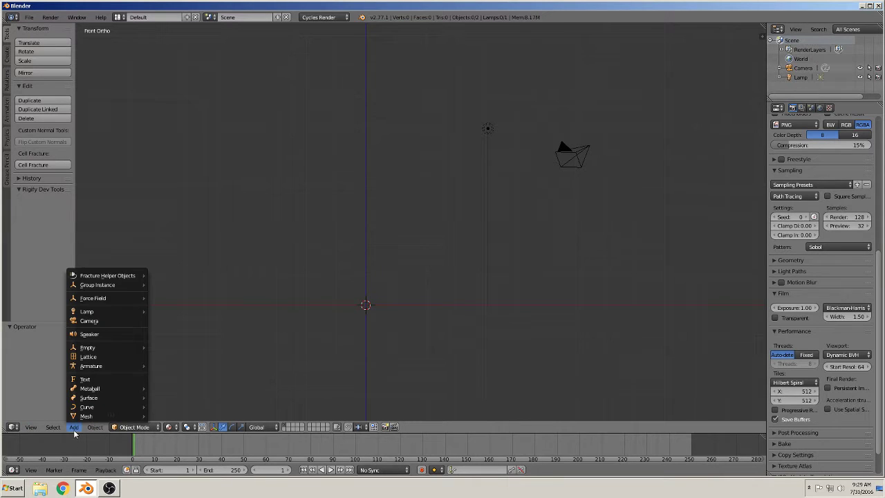
mouse_move(87, 416)
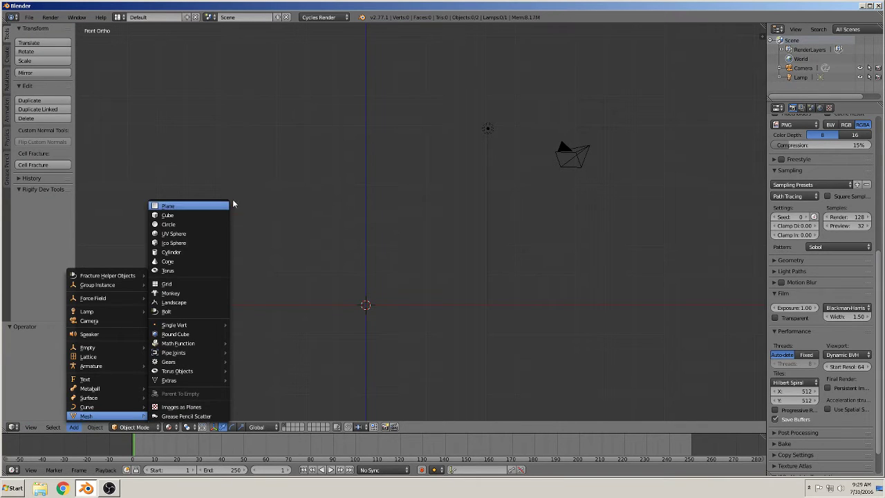
click(227, 205)
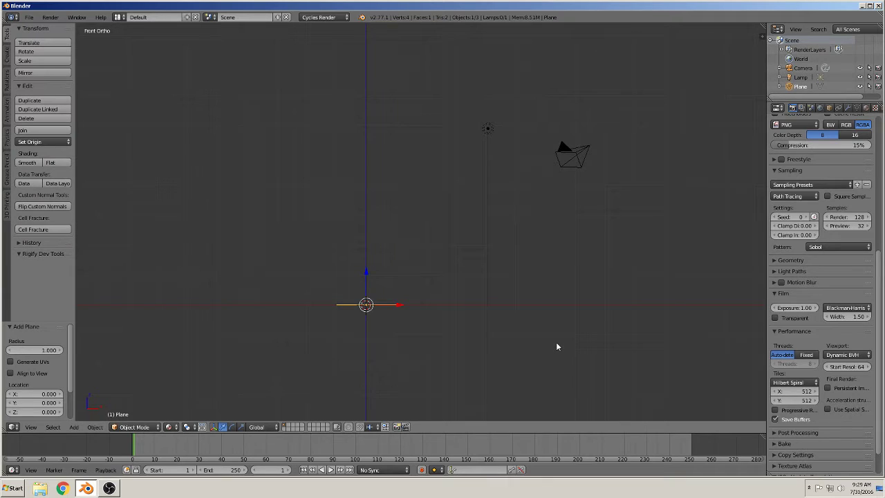
text(rx)
text(90)
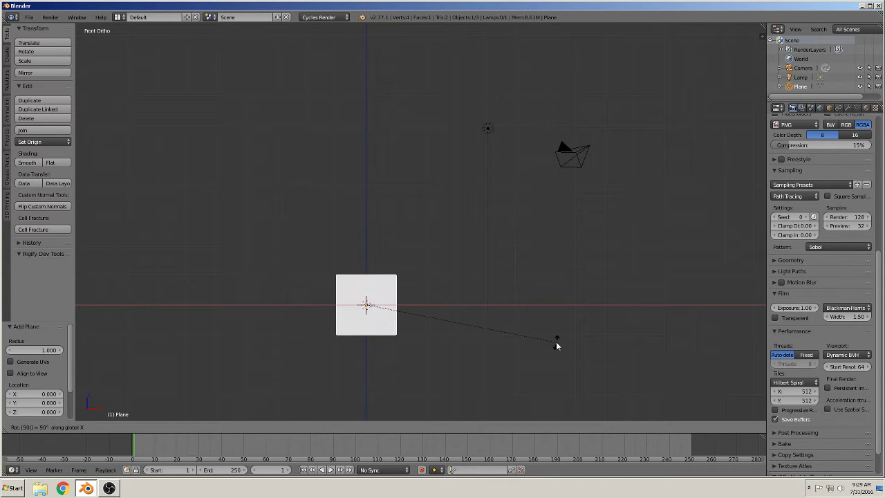
key(Return)
Stretch the plane to about twice its height along Z, frame it, and enter Edit Mode
key(s)
key(z)
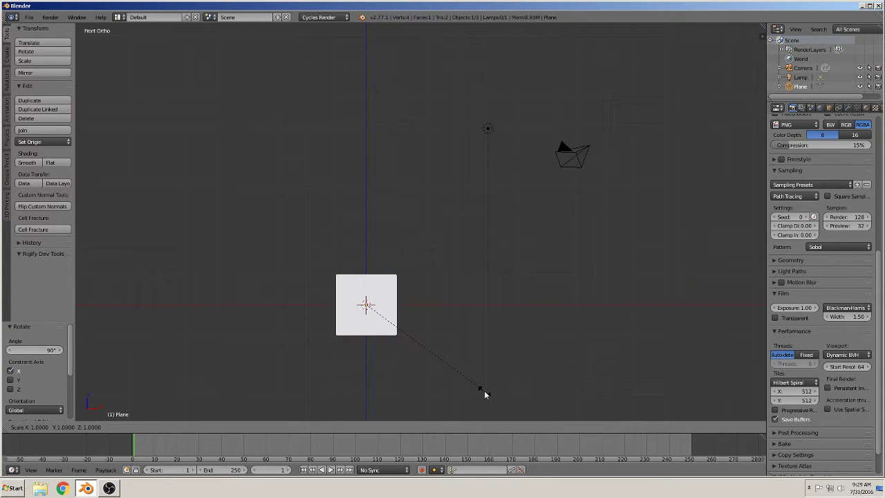
click(463, 179)
scroll(451, 270, up, 2)
key(KP_Decimal)
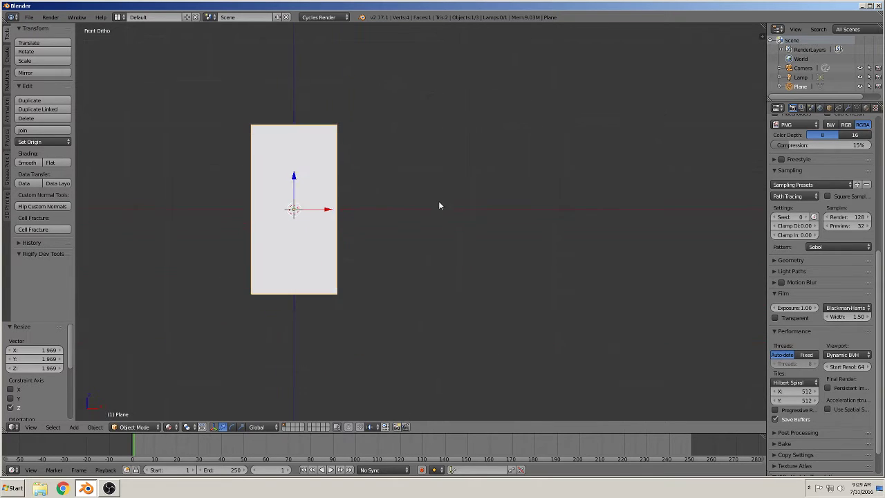
key(Tab)
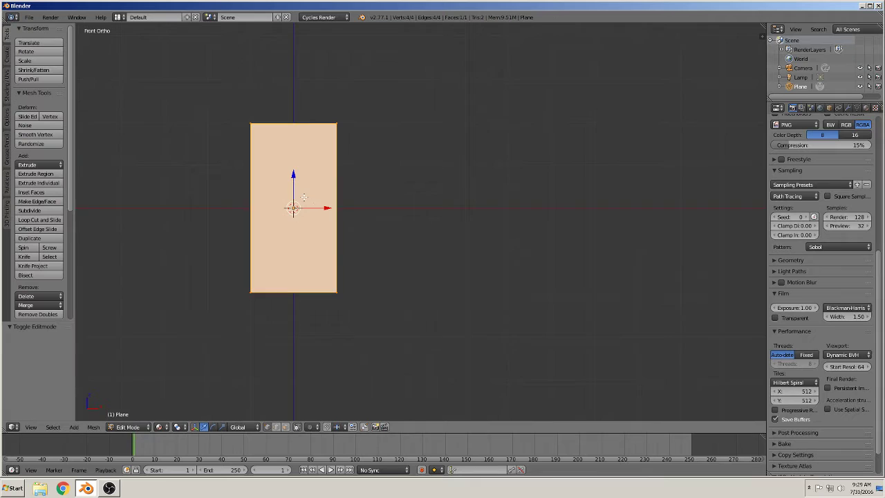
Subdivide the plane once and add a two-cut loop cut, kept evenly spaced
click(43, 211)
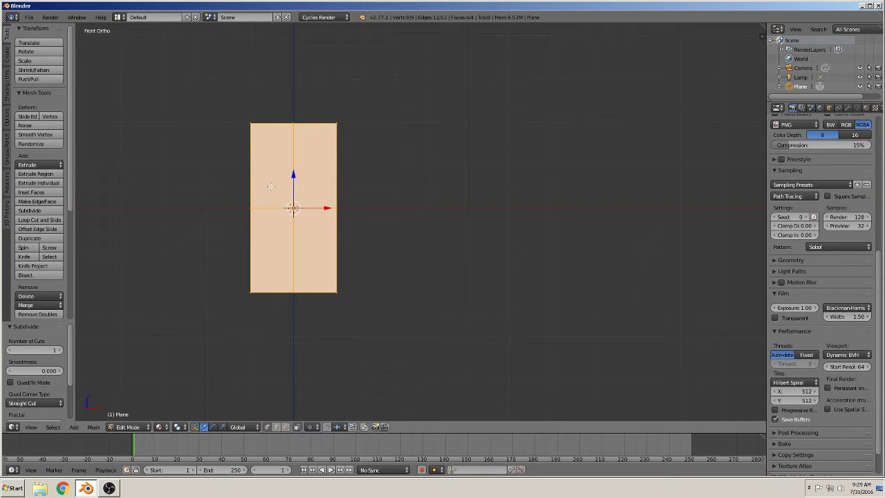
key(ctrl+r)
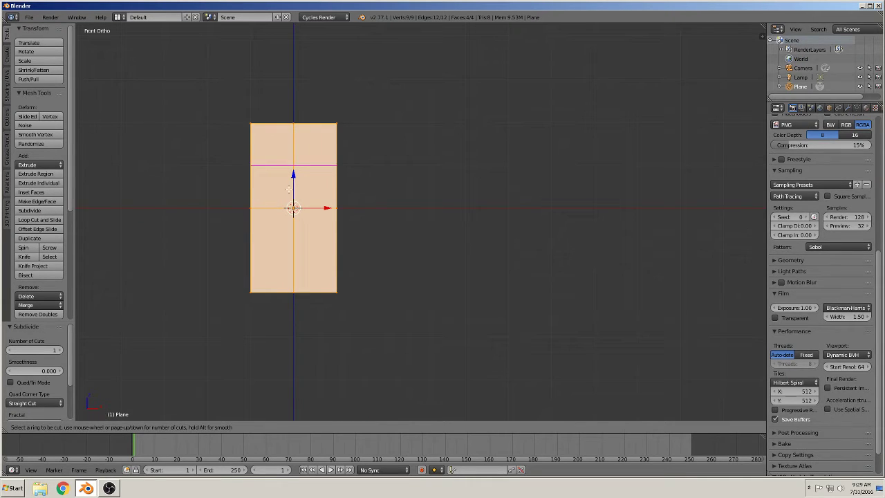
scroll(284, 188, up, 1)
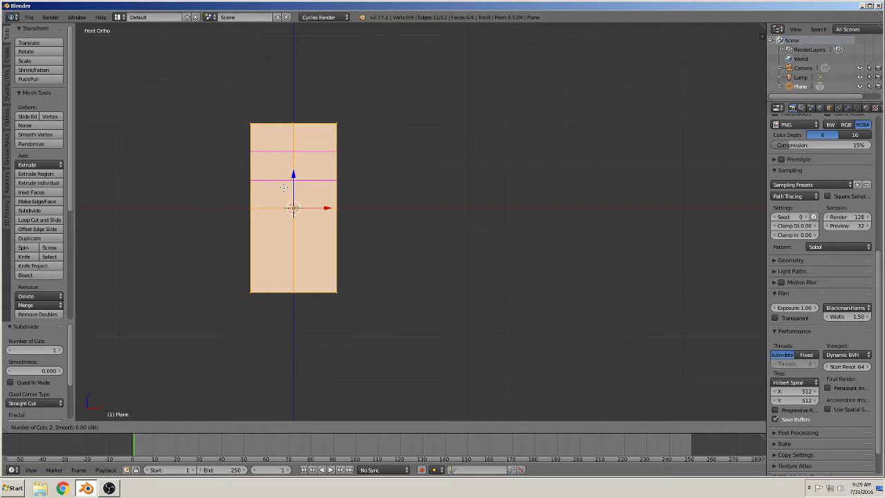
click(283, 188)
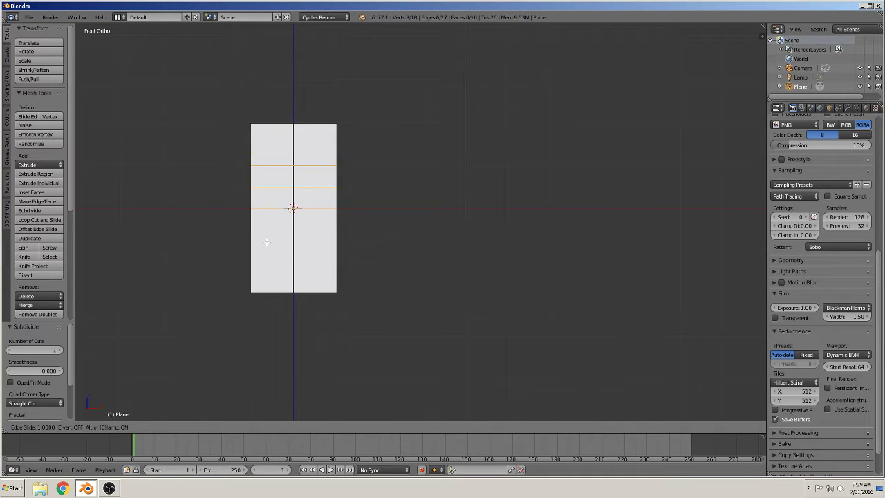
right_click(281, 282)
Add a three-cut loop cut, deselect all, and return to the front view
key(ctrl+r)
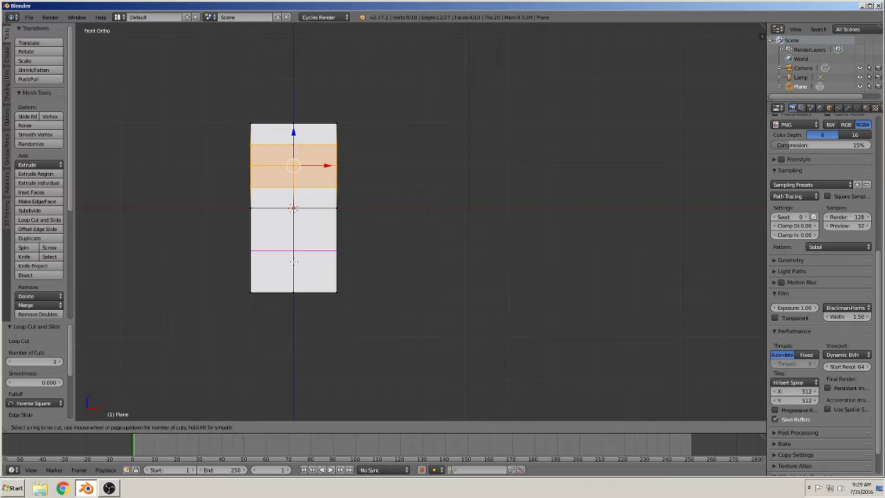
click(292, 261)
right_click(292, 261)
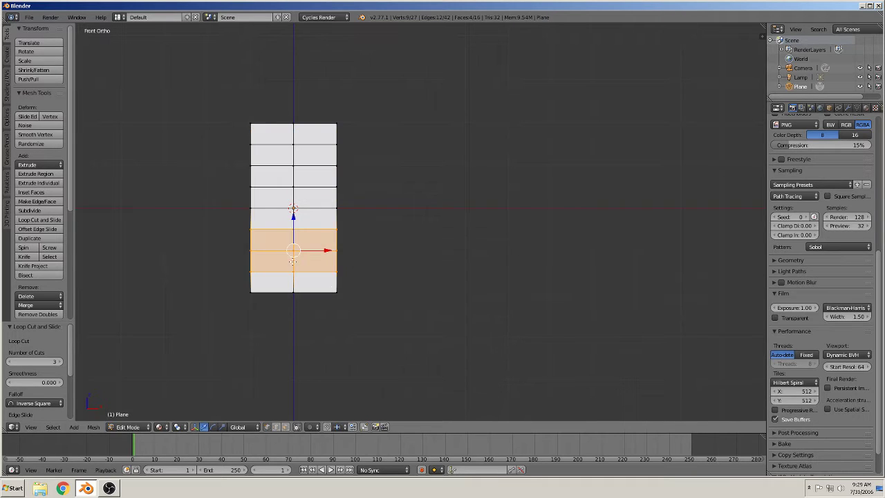
key(a)
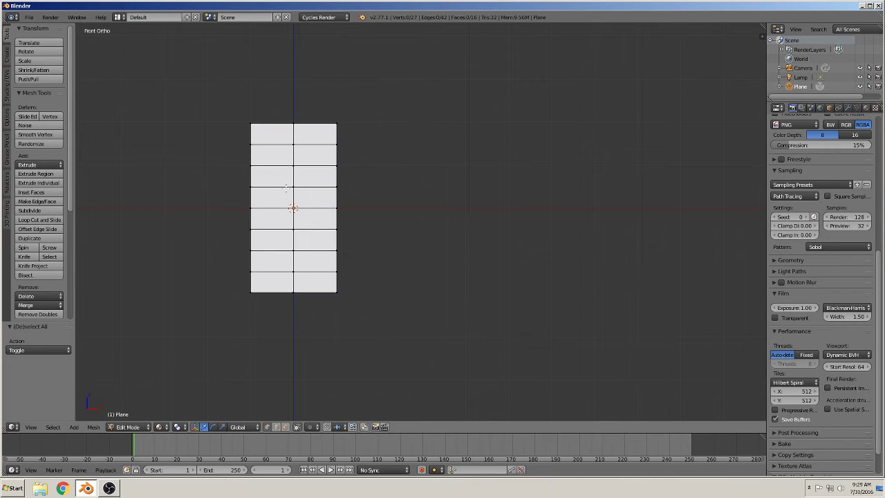
mouse_move(268, 214)
middle_down()
mouse_move(340, 231)
mouse_move(437, 225)
mouse_move(305, 199)
mouse_move(247, 233)
mouse_move(221, 228)
middle_up()
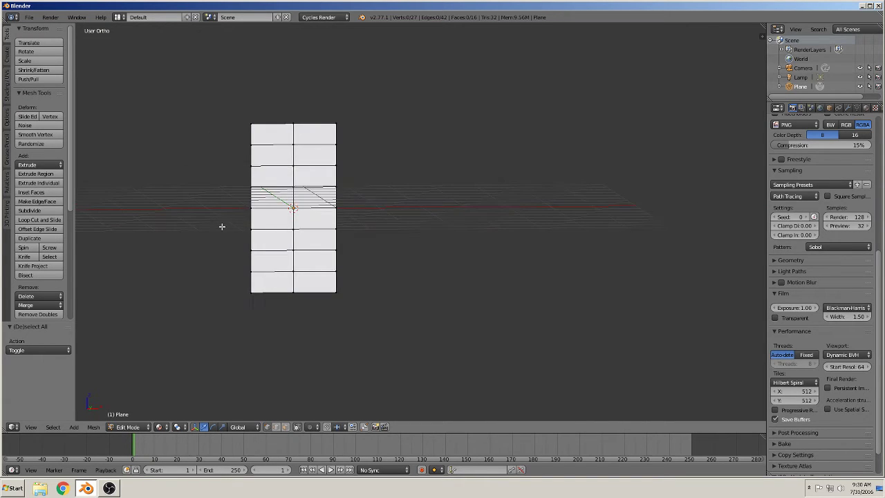
key(KP_1)
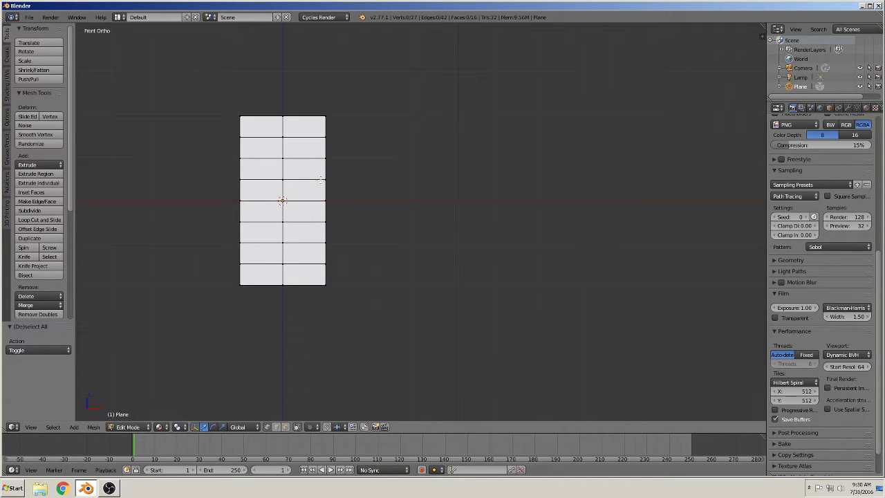
key(Tab)
key(Tab)
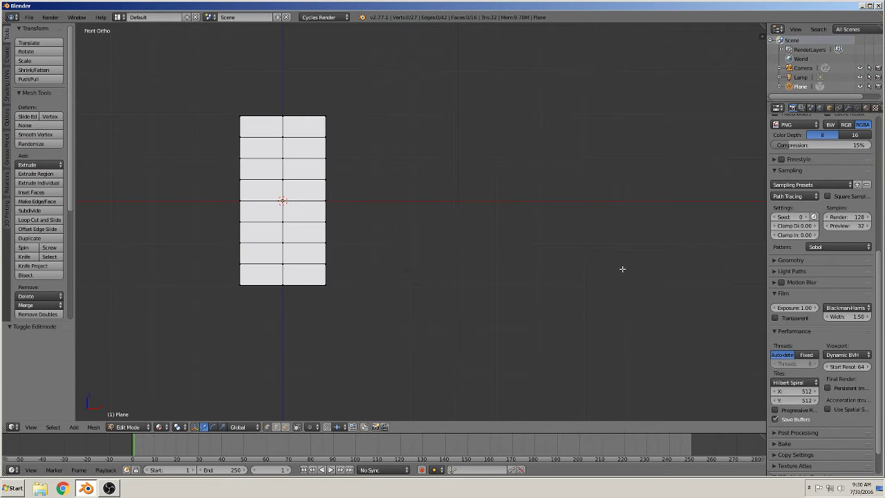
Show the viewport sidebar and turn on the on-screen display of pressed keys
key(n)
scroll(699, 377, down, 5)
scroll(700, 384, down, 4)
scroll(702, 398, down, 5)
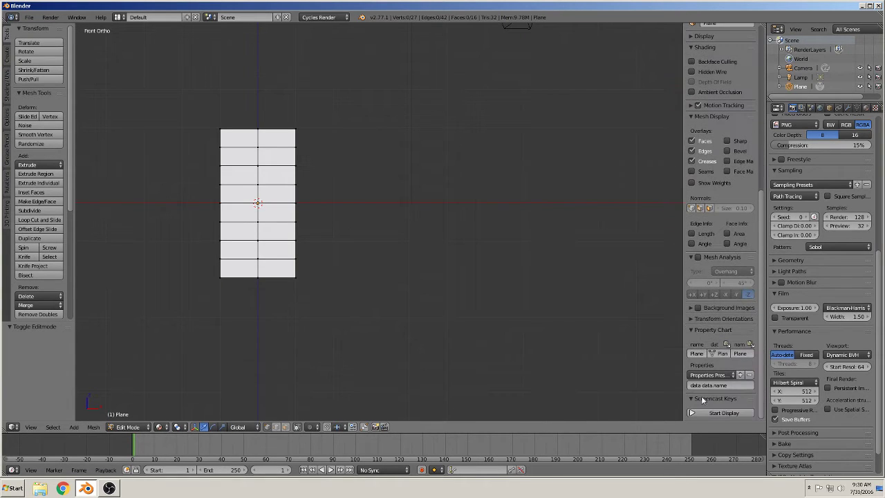
click(712, 413)
UV-map all faces with Project from View (Bounds) and show the Material properties
key(Tab)
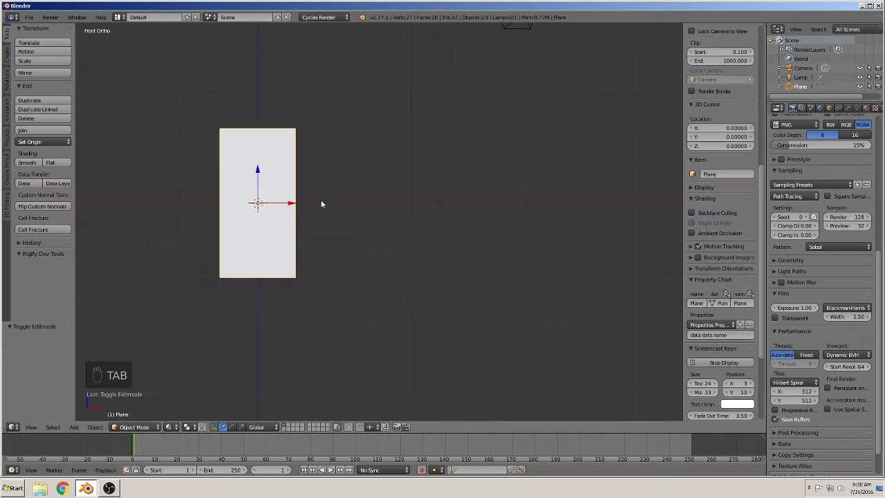
key(Tab)
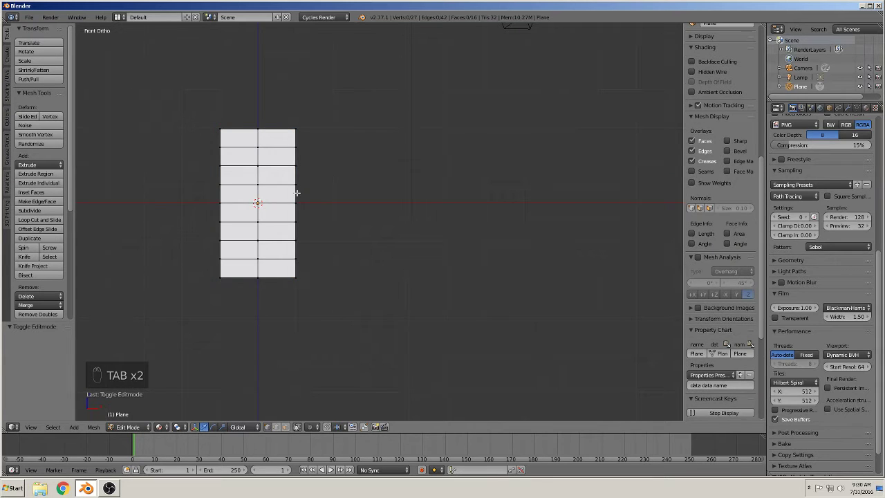
key(a)
key(a)
key(a)
key(s)
key(u)
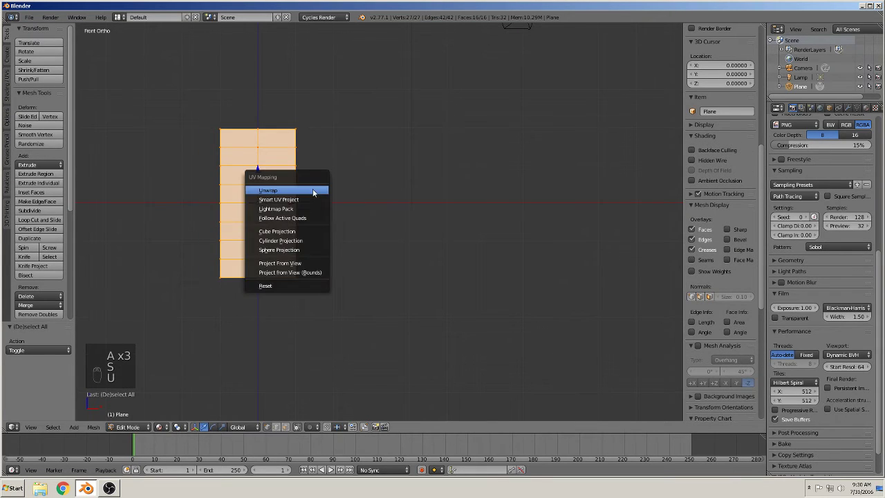
key(u)
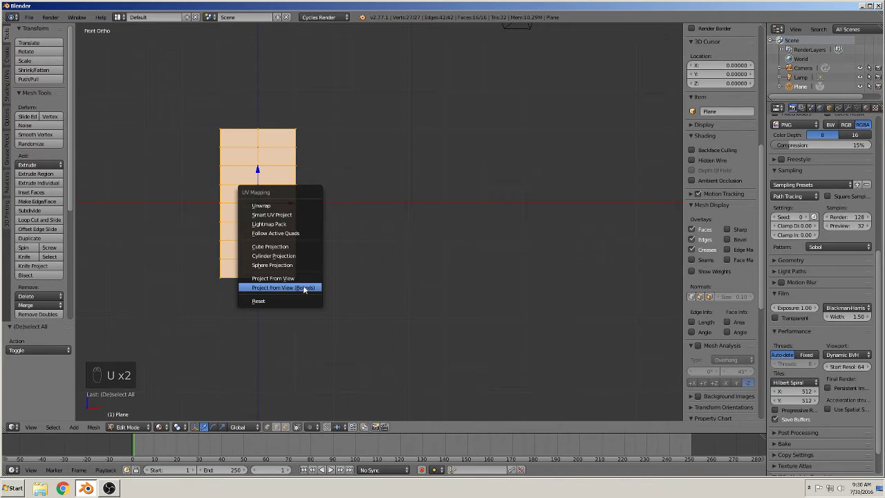
click(300, 287)
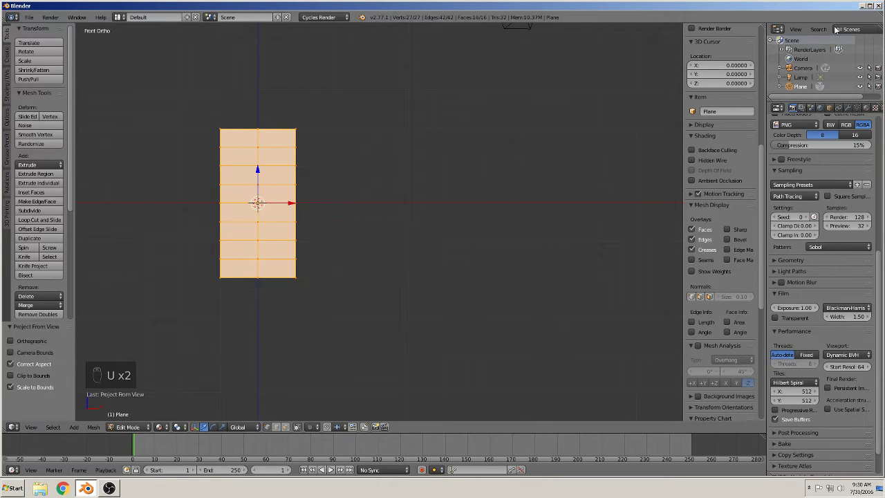
click(866, 108)
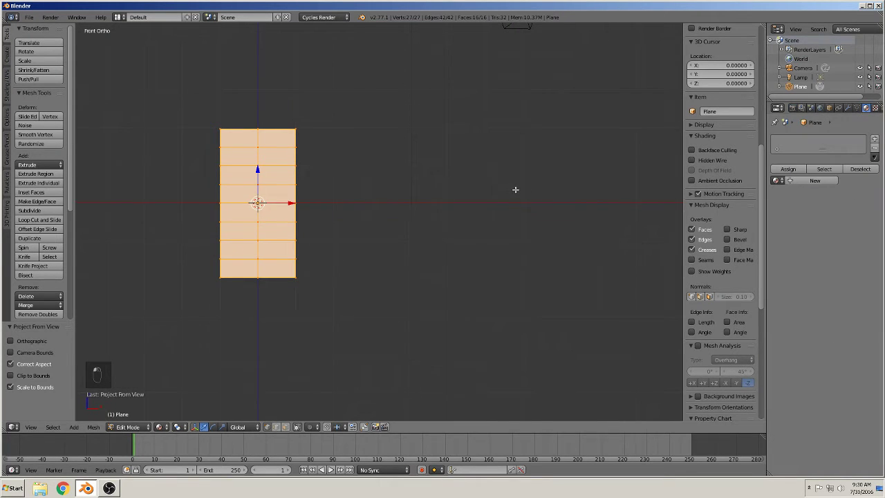
Create a new material whose surface colour is driven by an Image Texture
key(n)
click(815, 180)
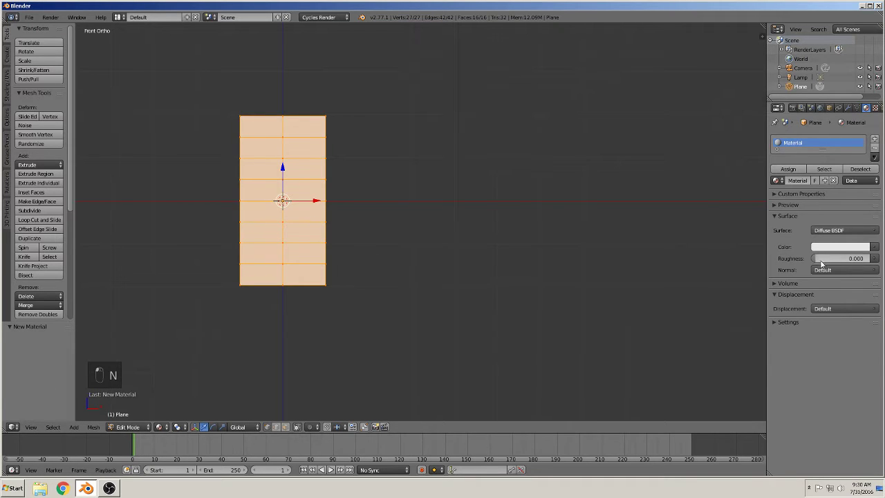
click(875, 247)
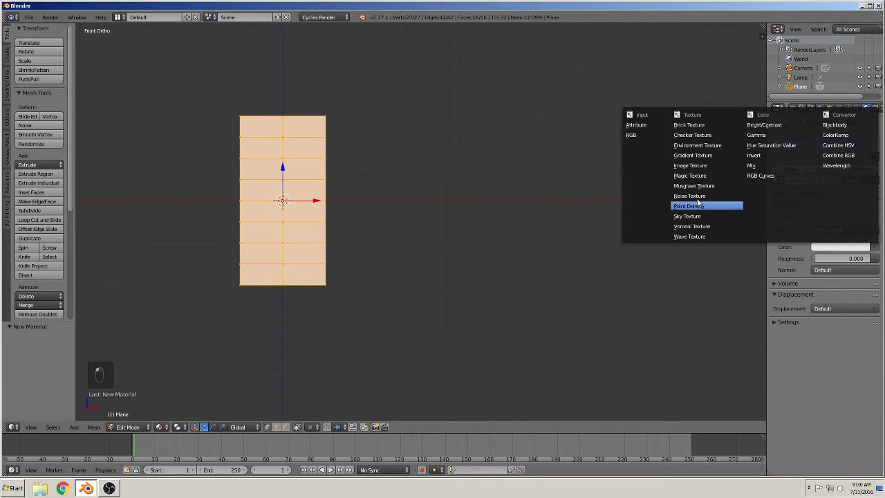
click(702, 166)
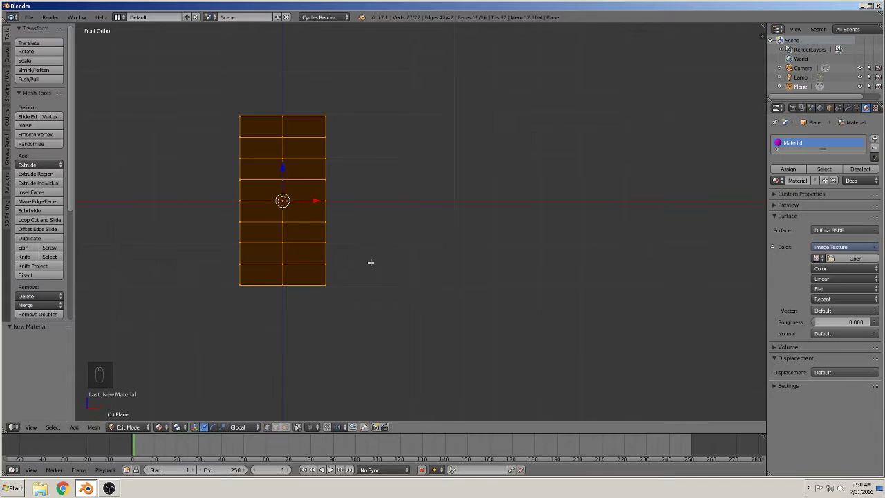
Load Branches0030_1_S.png from the textur folder as the colour image
click(833, 258)
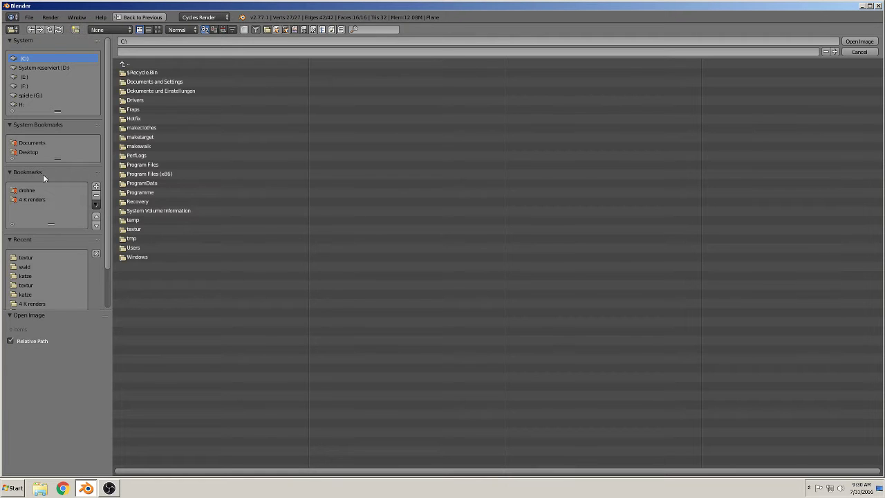
click(32, 265)
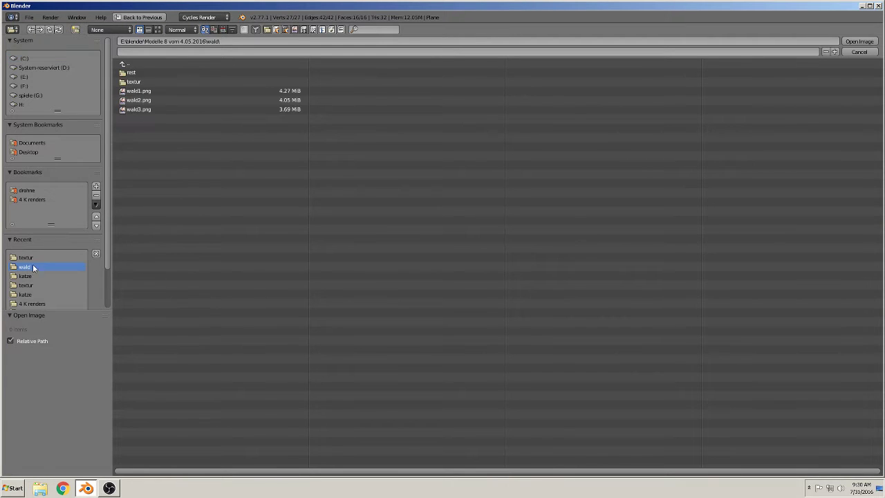
click(135, 61)
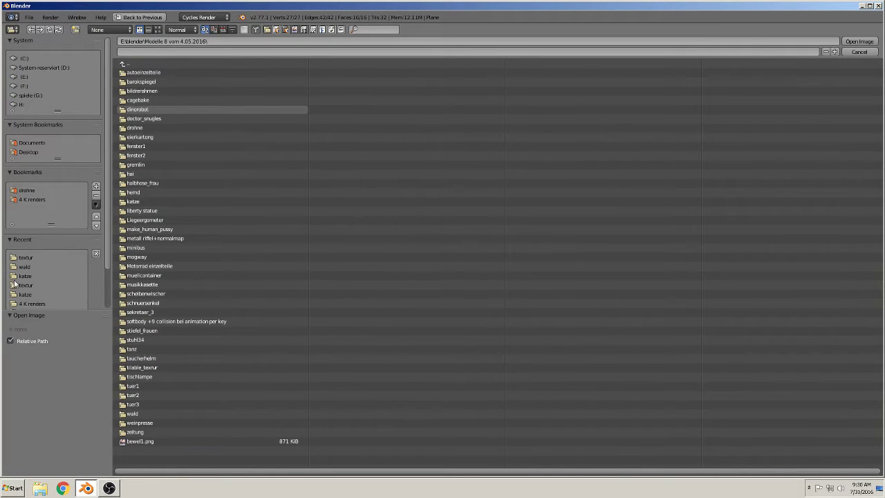
click(25, 267)
click(134, 81)
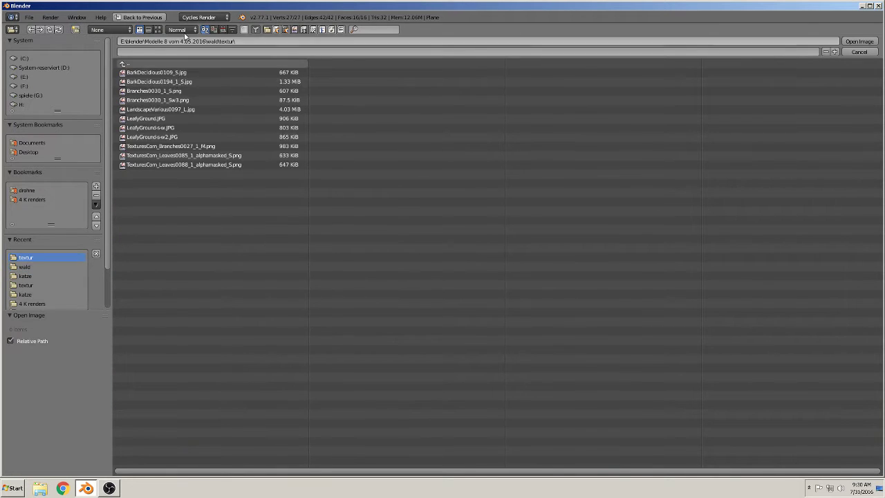
click(159, 30)
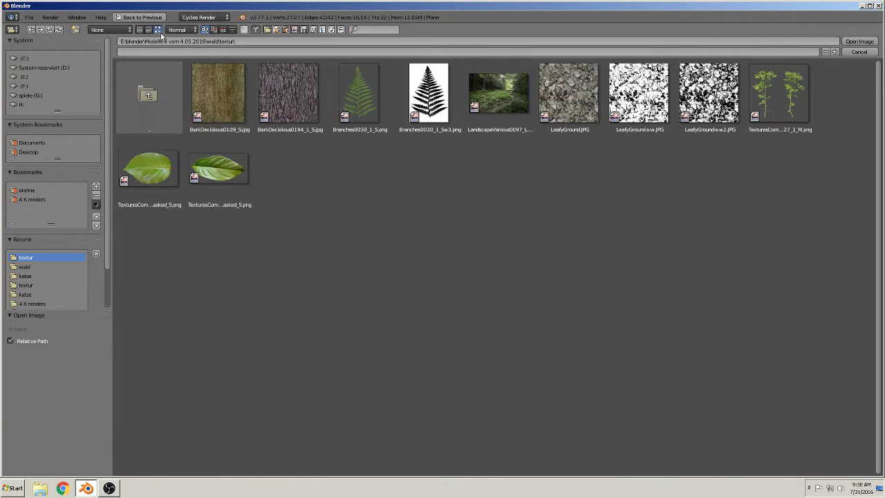
click(365, 114)
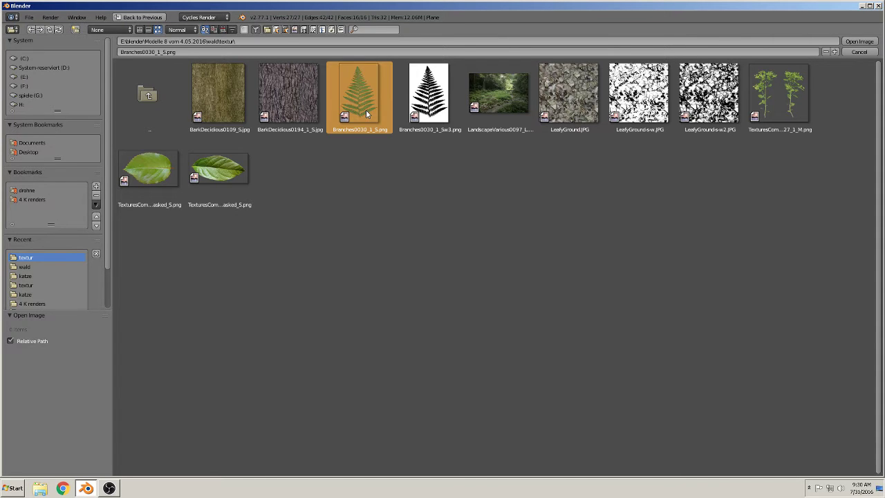
click(859, 41)
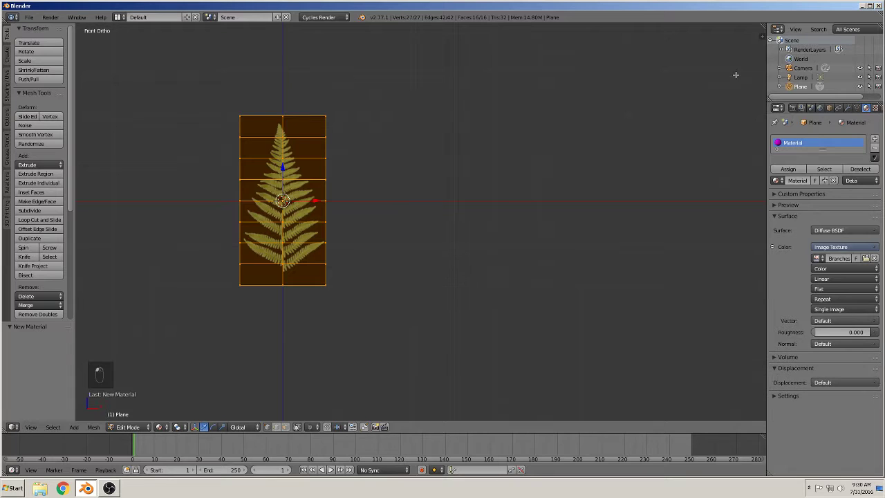
Deselect all faces, orbit to a perspective view, and enlarge the lower editor area
key(a)
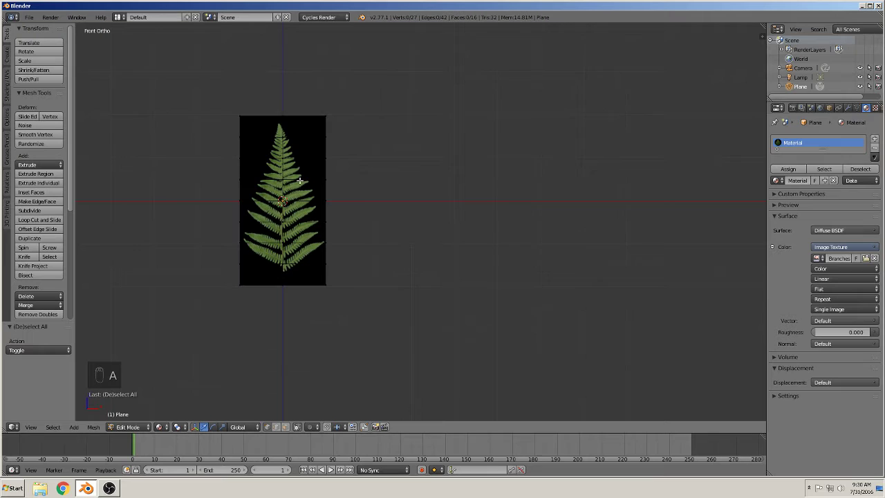
middle_drag(284, 238, 286, 119)
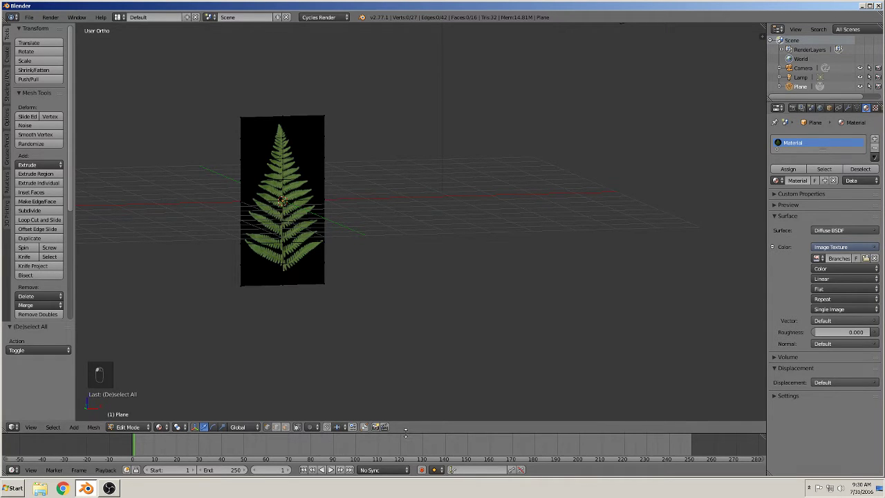
drag(406, 433, 415, 284)
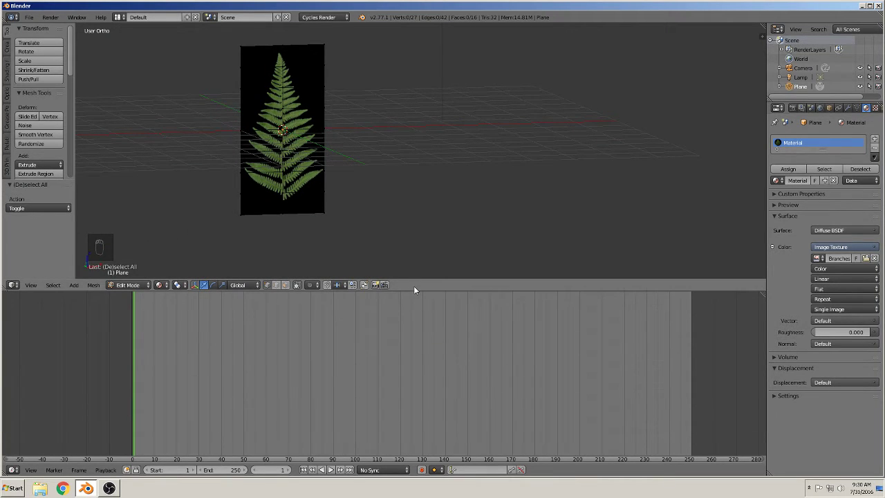
Switch the lower area to the Node Editor and spread out the material's nodes
click(12, 471)
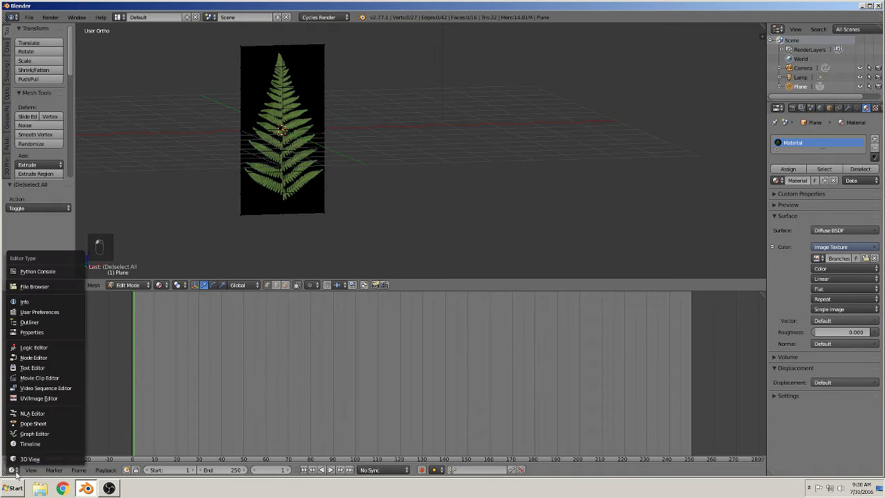
click(33, 357)
scroll(385, 399, up, 3)
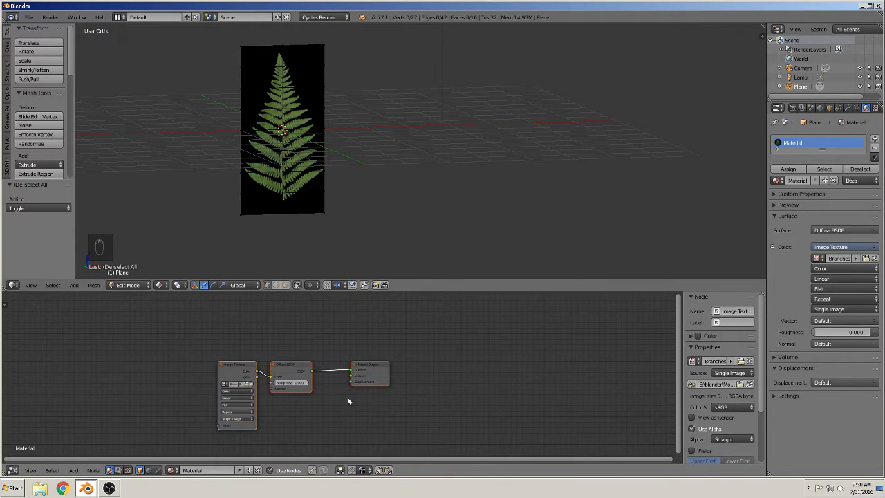
drag(247, 368, 178, 325)
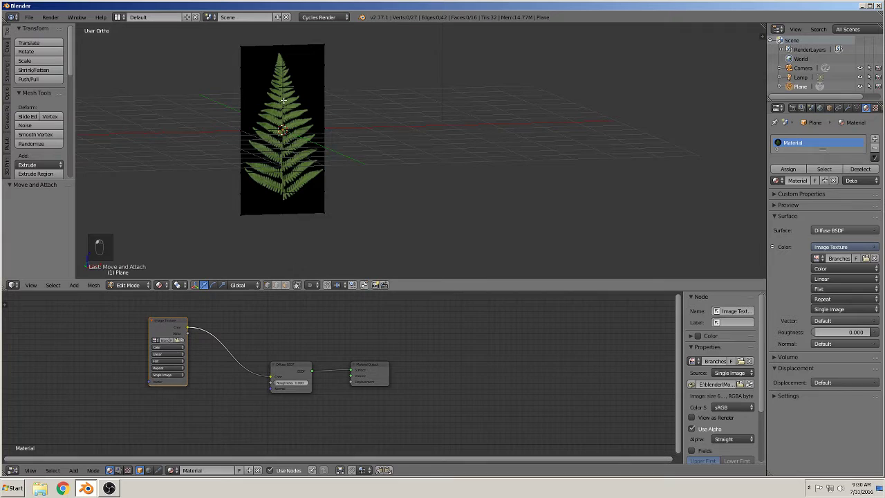
mouse_move(294, 356)
mouse_down()
mouse_move(277, 369)
mouse_move(236, 338)
mouse_up()
drag(363, 372, 438, 344)
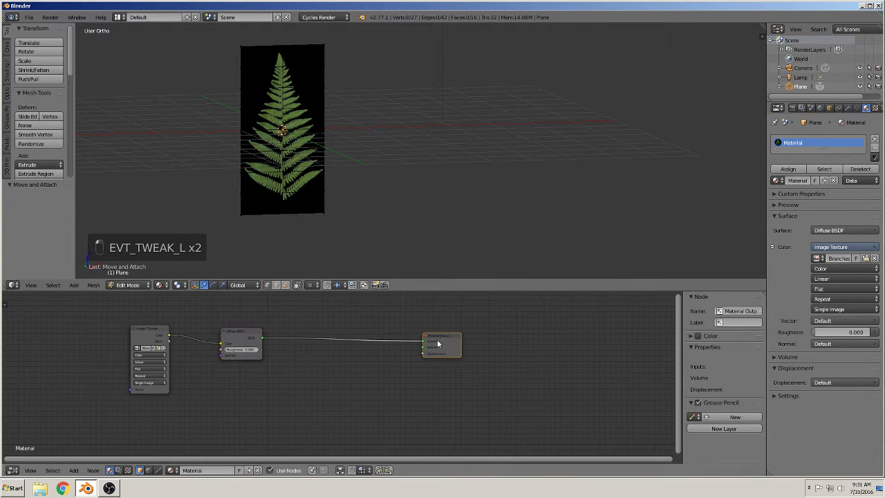
middle_drag(208, 423, 259, 476)
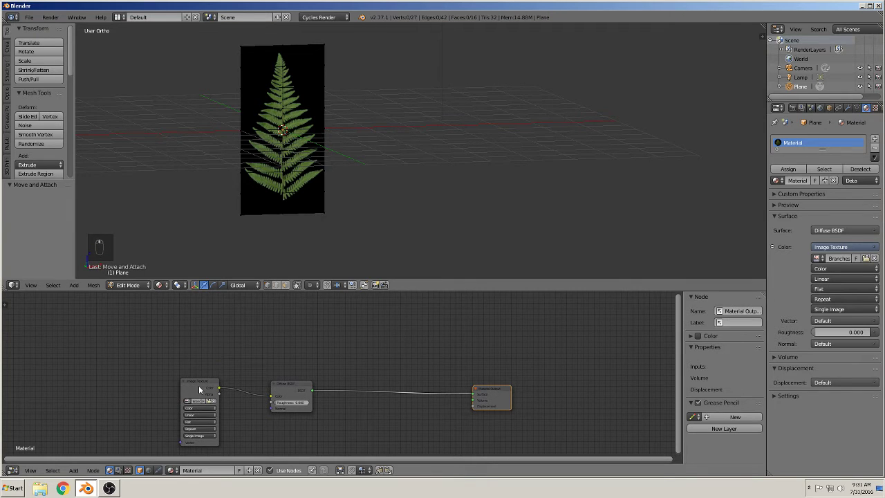
Duplicate the Image Texture node and place the copy above the original
click(199, 389)
key(shift+d)
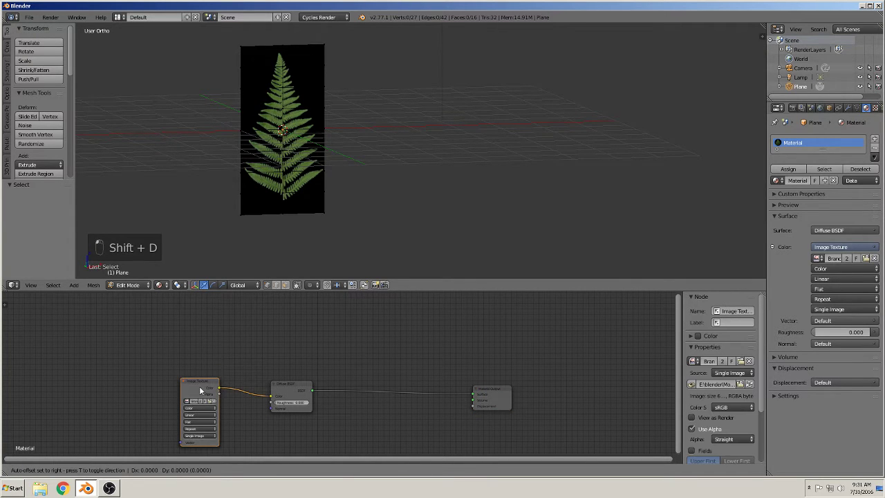
click(201, 316)
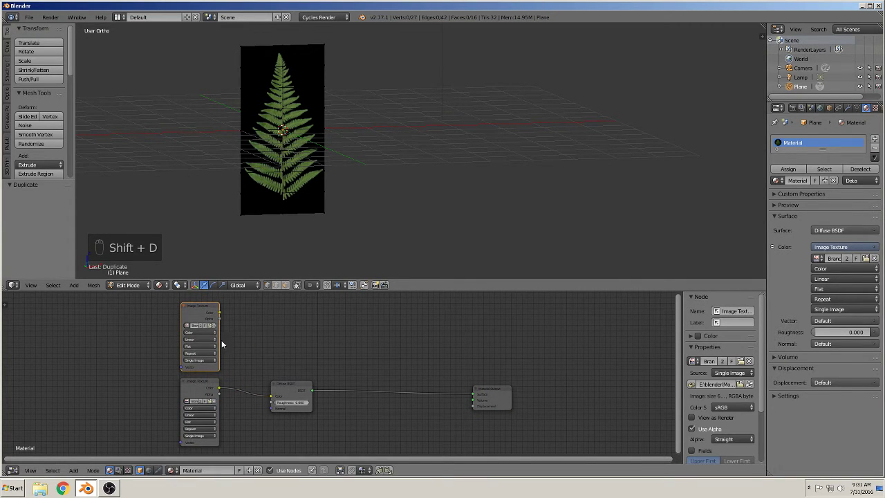
Load the black-and-white mask Branches0030_1_Sw3.png into the copied Image Texture node
click(213, 325)
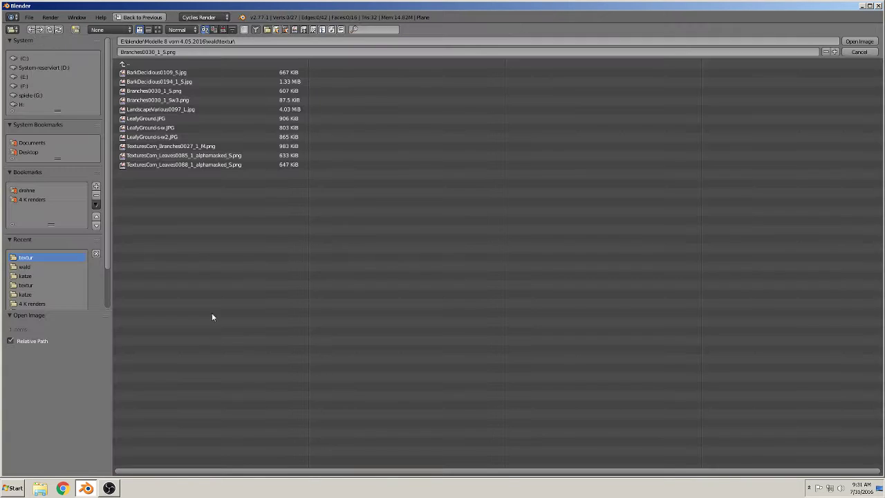
click(158, 29)
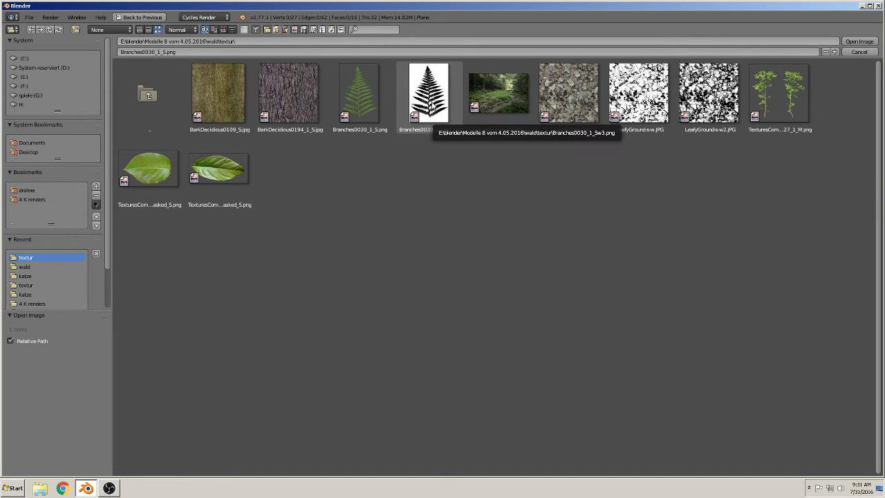
click(429, 118)
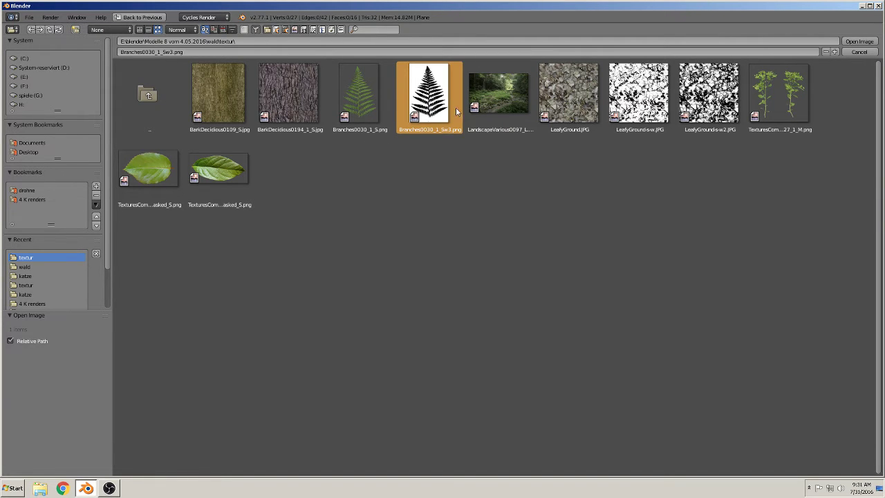
click(867, 45)
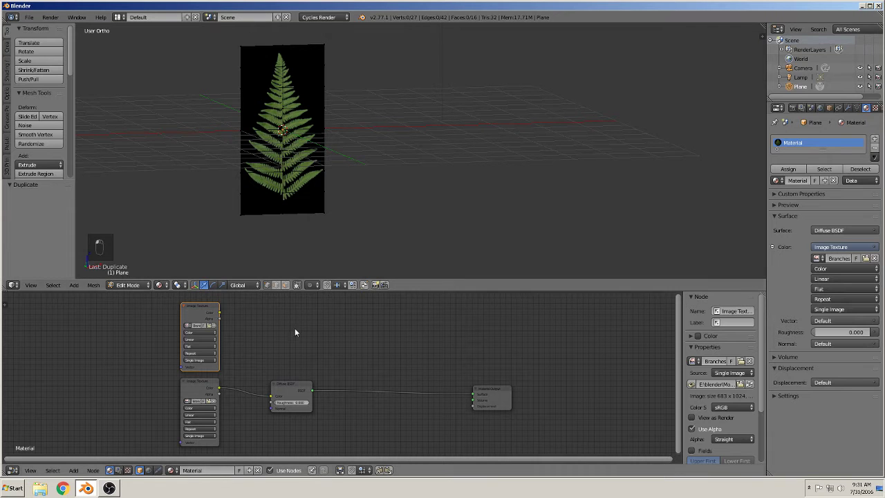
Add a Transparent BSDF node below the shader chain
middle_drag(340, 405, 267, 376)
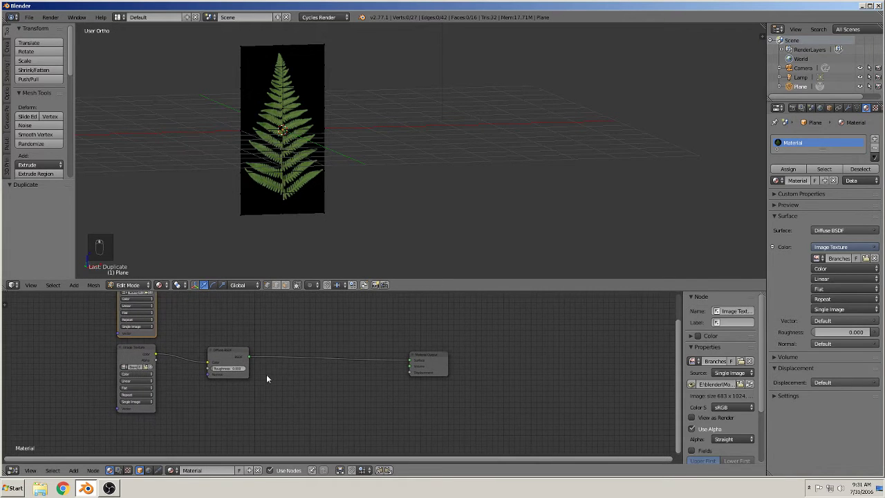
click(74, 471)
mouse_move(89, 432)
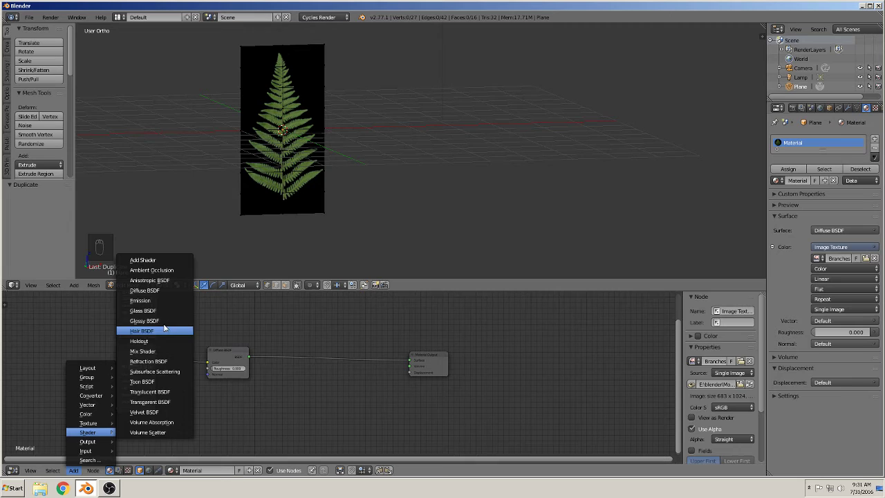
click(150, 402)
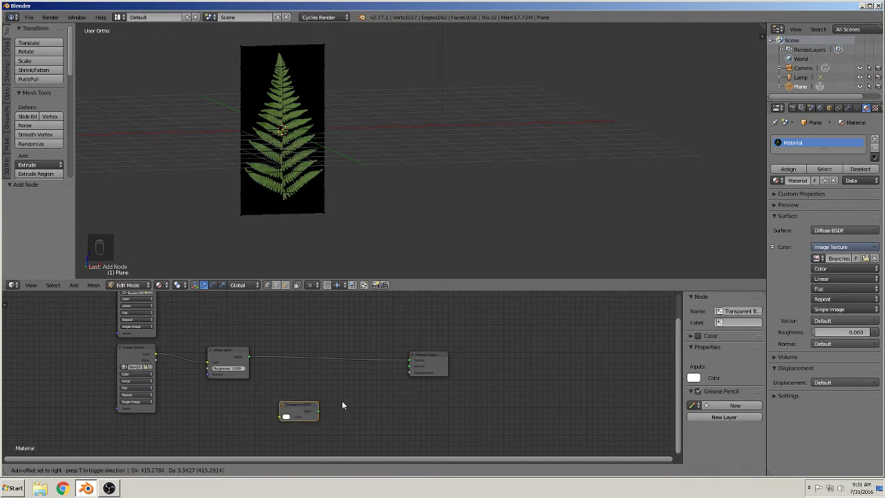
click(385, 389)
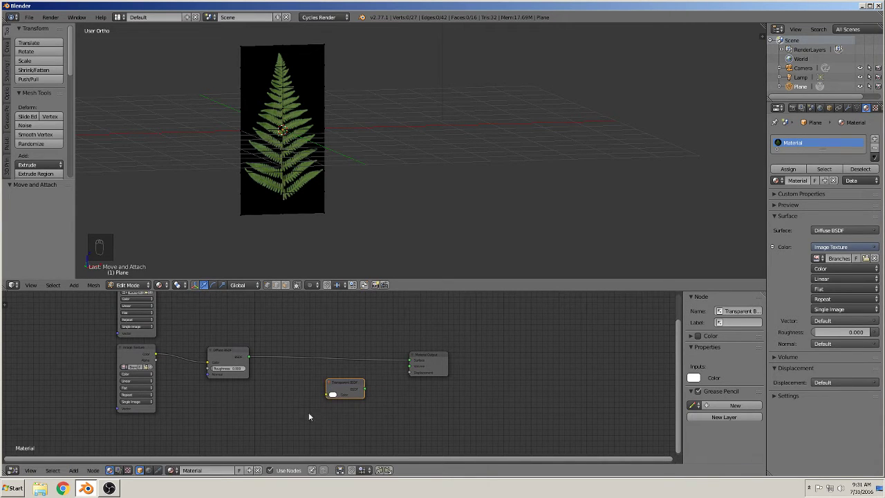
Add a Translucent BSDF below the Diffuse BSDF and move Material Output further right
click(74, 472)
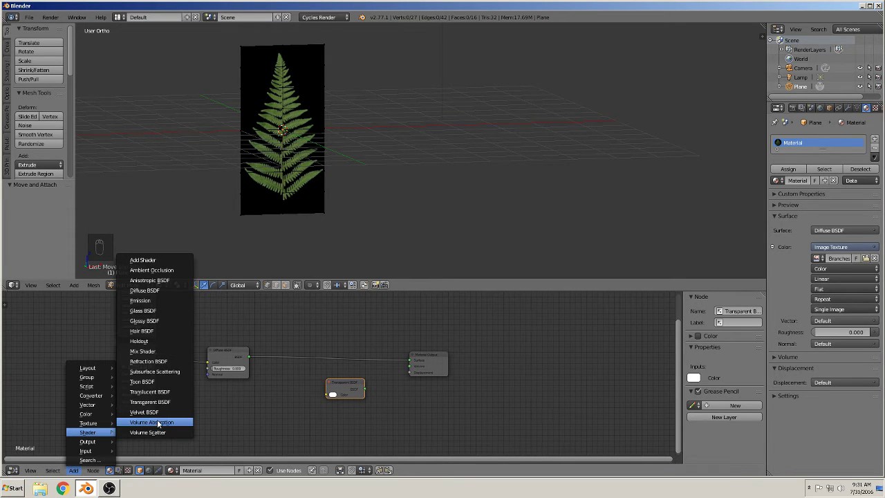
click(159, 392)
click(216, 390)
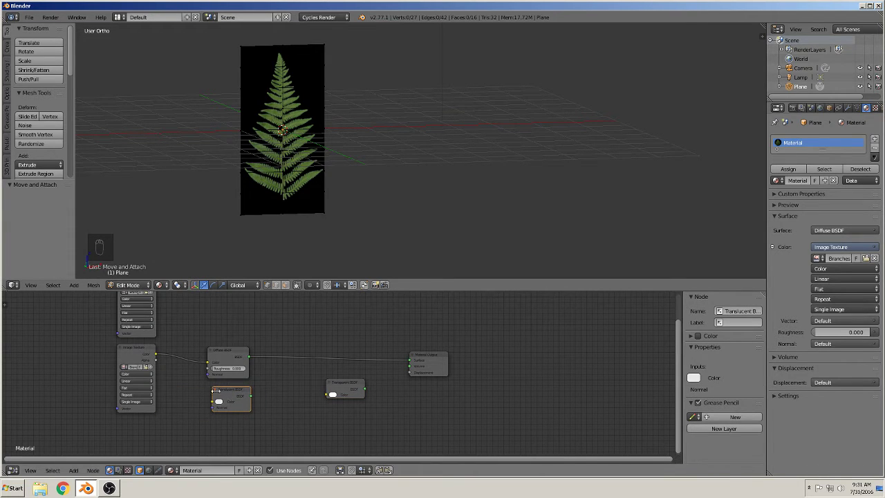
drag(434, 364, 478, 364)
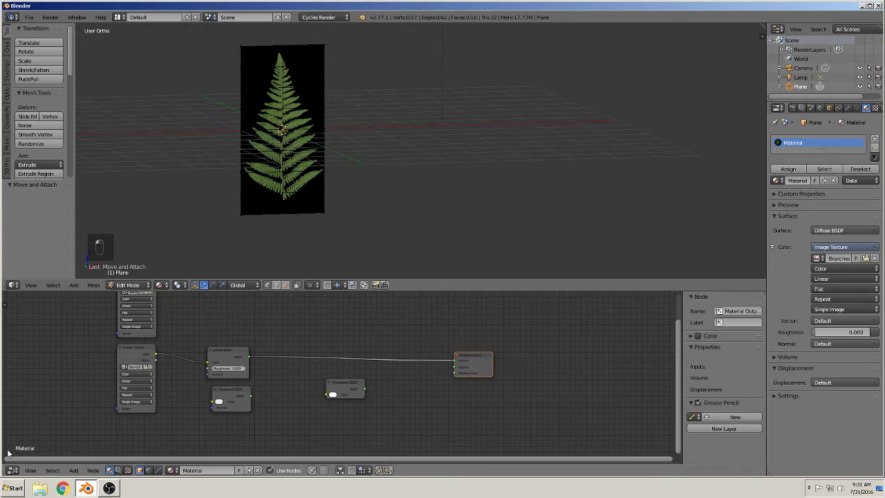
Insert a Mix Shader after Diffuse, duplicate it, and feed Translucent into the first Mix
click(73, 471)
mouse_move(87, 432)
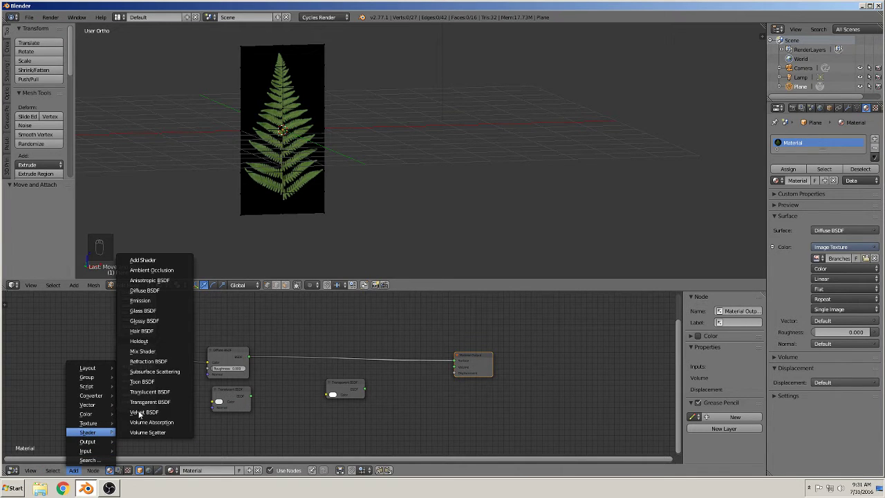
click(156, 352)
click(309, 351)
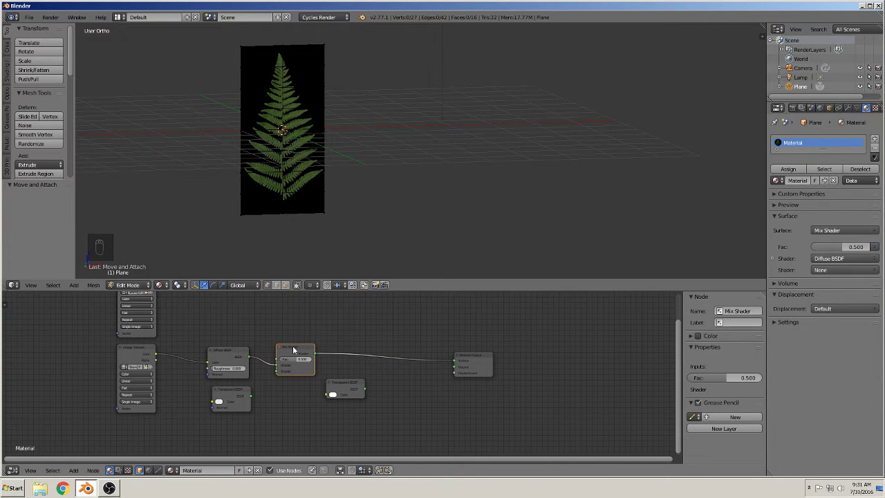
key(shift+d)
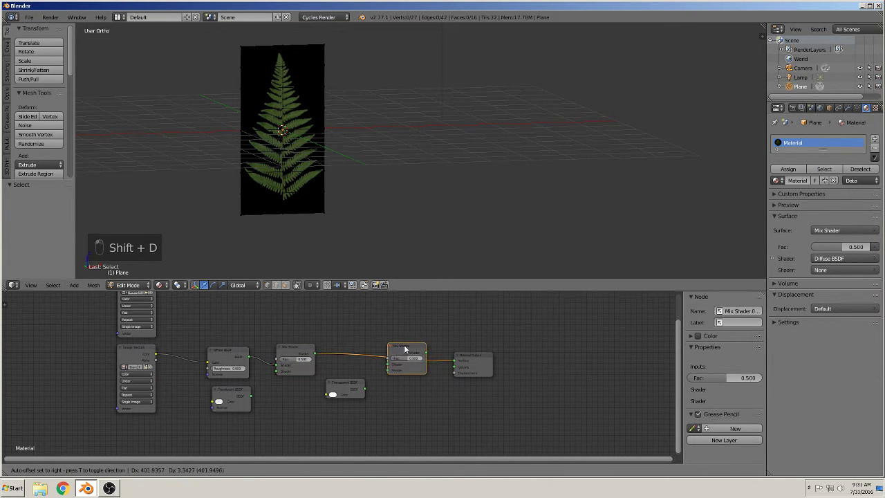
click(405, 350)
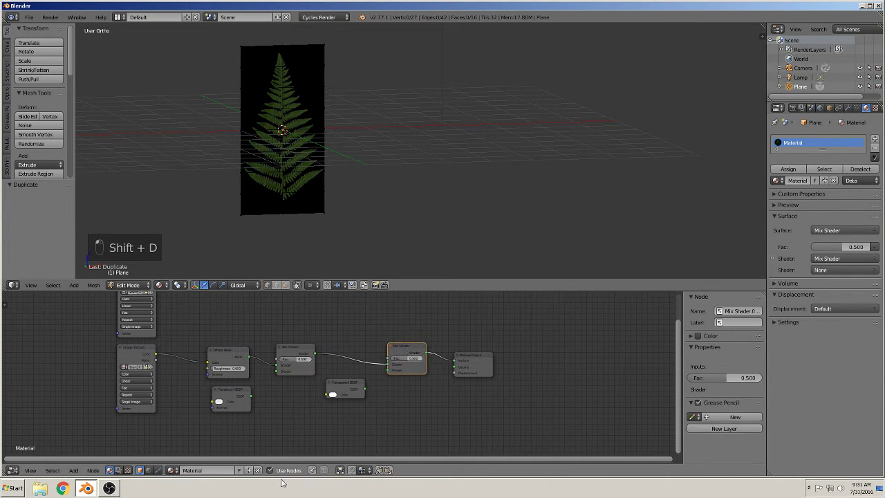
click(254, 395)
drag(251, 396, 289, 371)
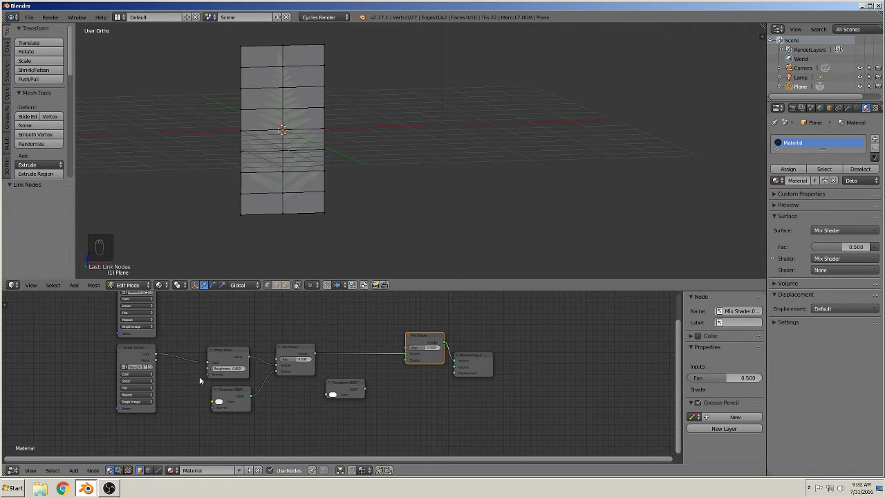
Insert the second Mix Shader before the output with Transparent BSDF beside it
drag(156, 354, 213, 401)
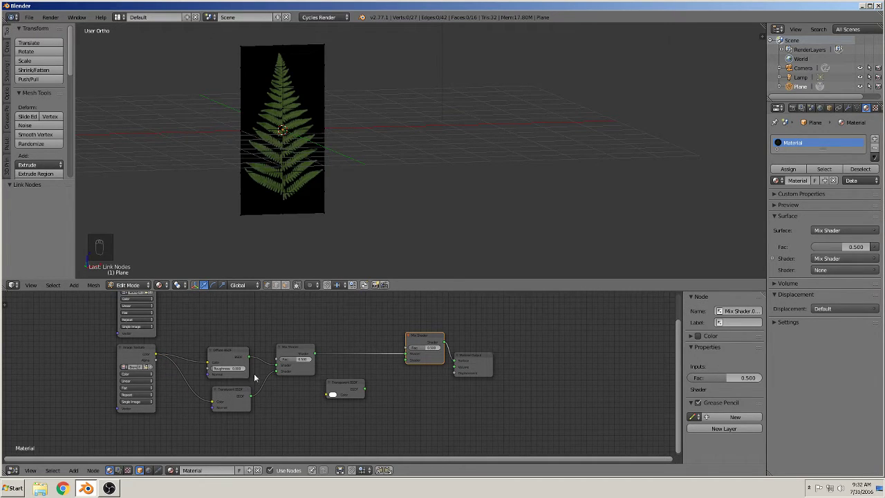
middle_drag(255, 377, 200, 430)
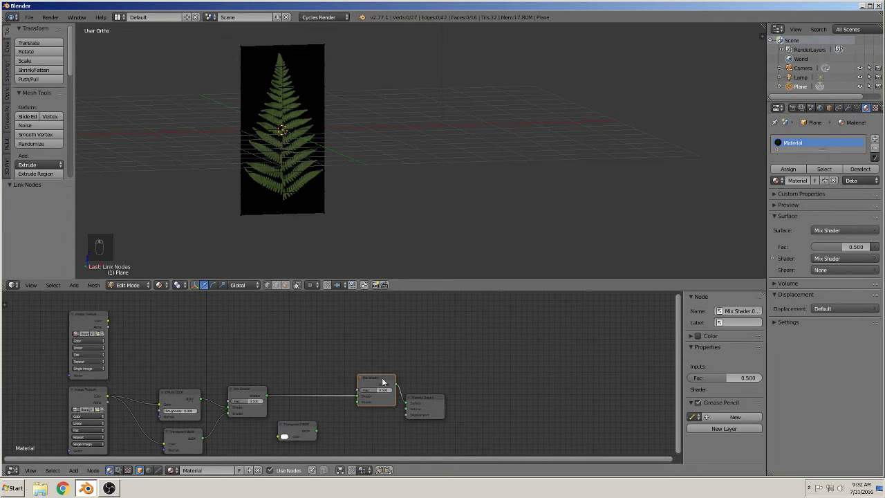
drag(382, 381, 341, 384)
mouse_move(303, 431)
mouse_down()
mouse_move(265, 436)
mouse_move(319, 406)
mouse_up()
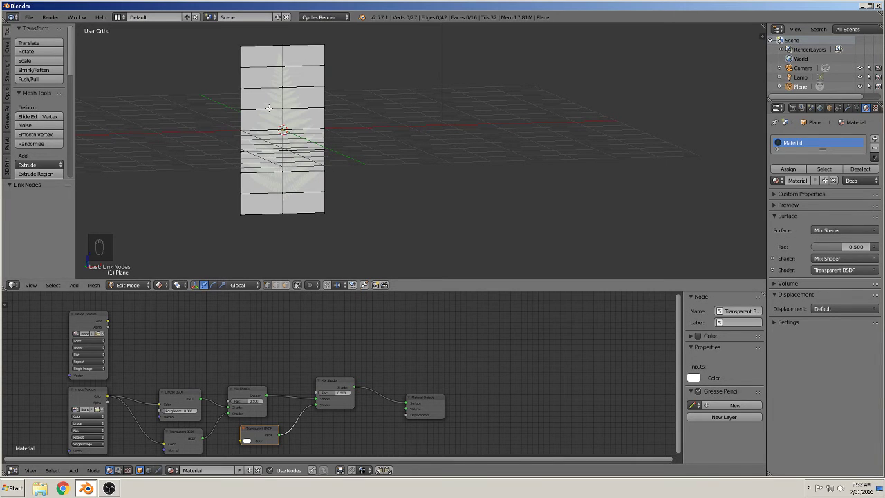
drag(98, 319, 251, 313)
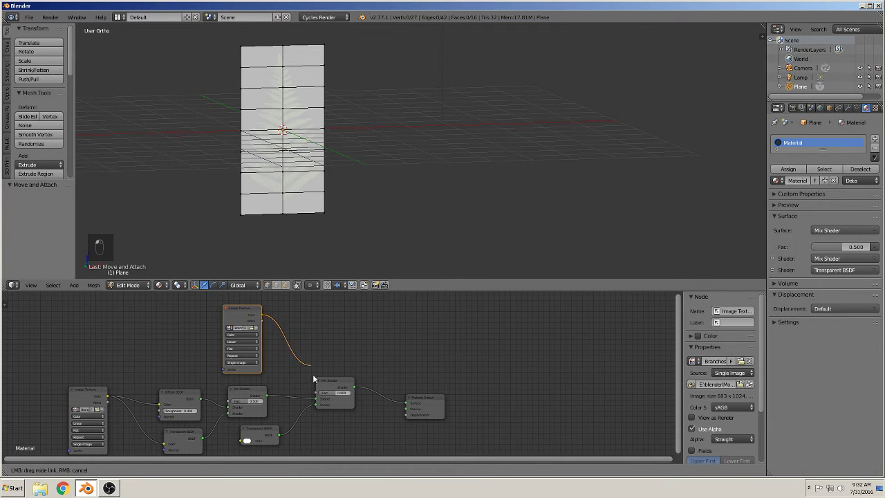
Connect the mask image to the outer Mix Shader's Fac and Transparent BSDF to its first Shader
drag(313, 380, 320, 397)
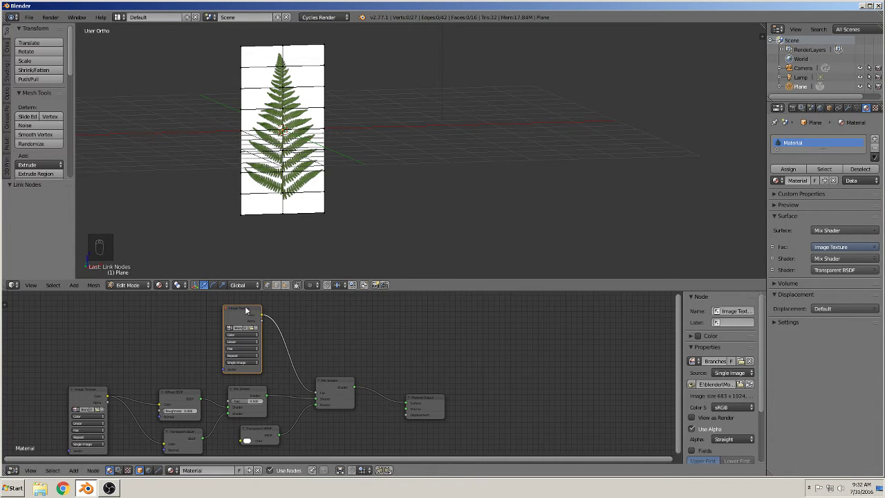
drag(245, 311, 132, 310)
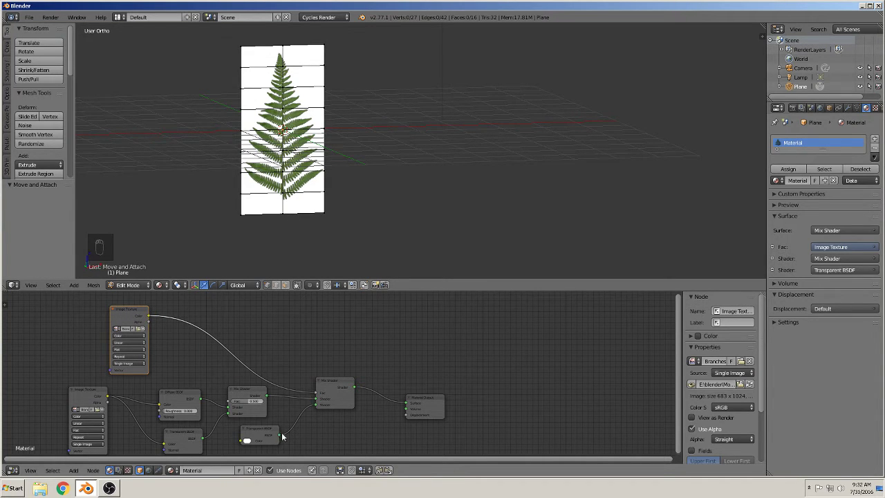
drag(281, 435, 318, 405)
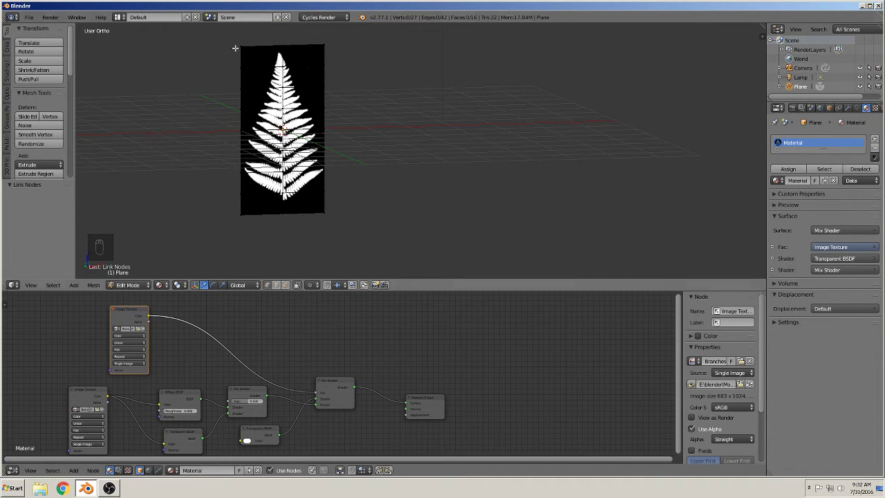
Insert an Invert node on the image-to-Fac link
click(73, 471)
mouse_move(86, 413)
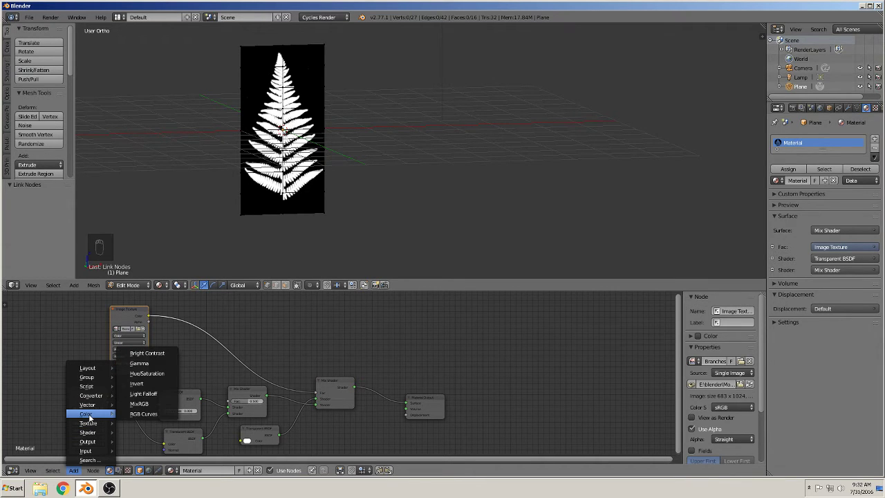
click(150, 384)
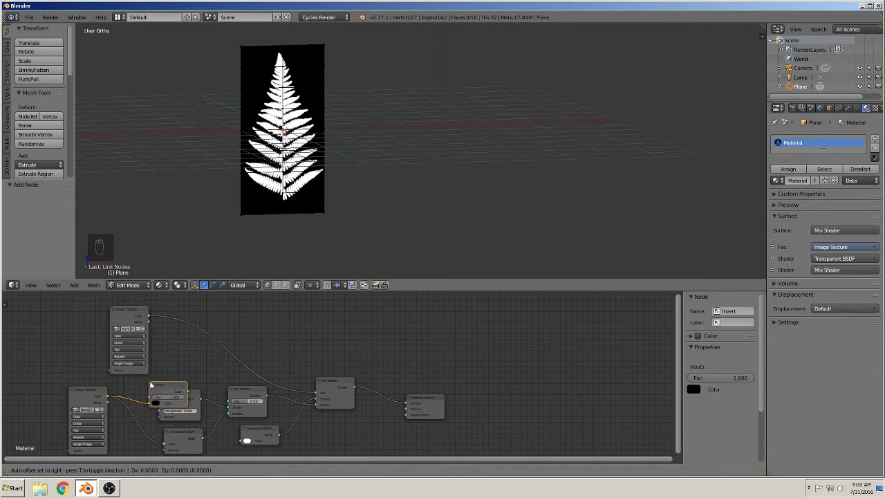
click(195, 361)
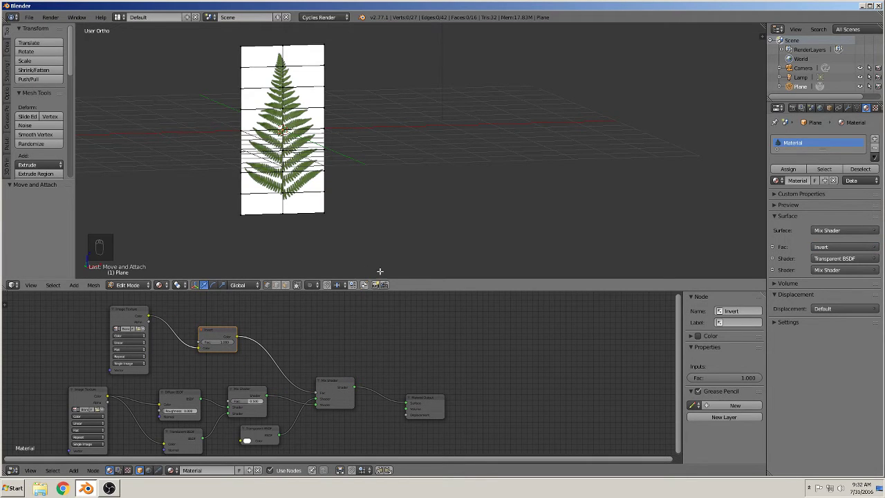
Return to Object Mode, preview the fern in Rendered shading, then switch back to Material
key(Tab)
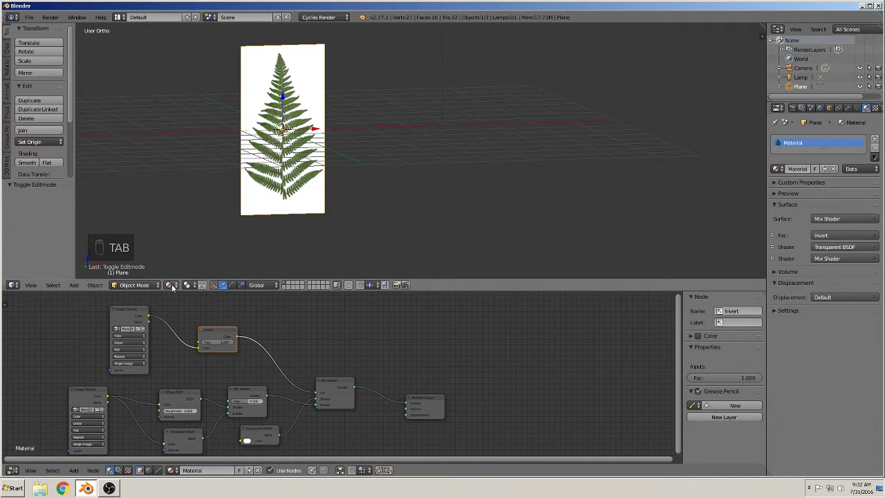
click(168, 285)
click(199, 224)
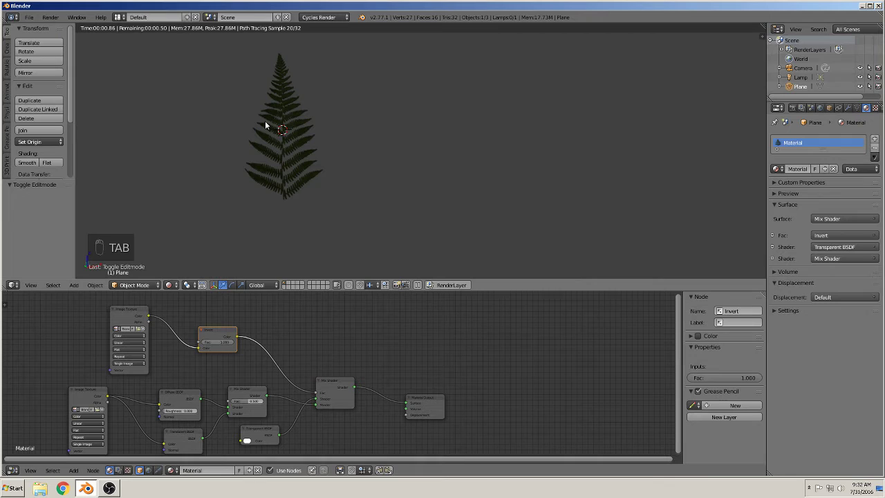
click(168, 285)
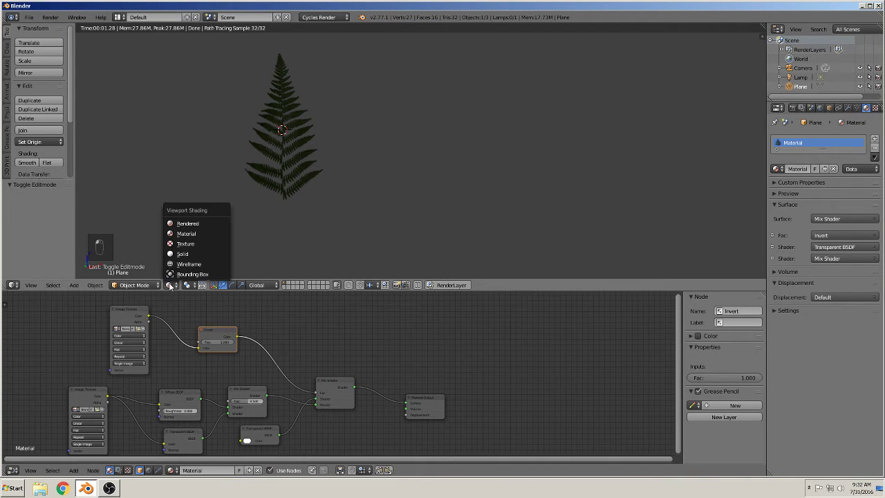
click(197, 234)
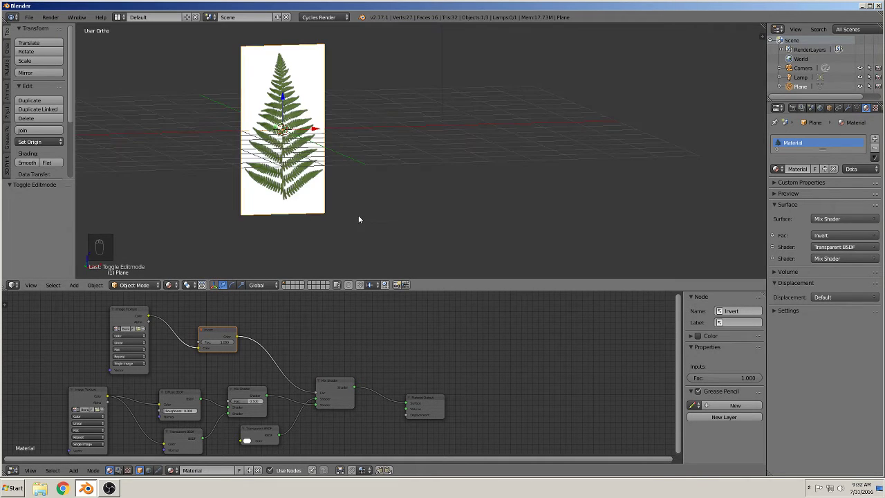
scroll(358, 219, up, 2)
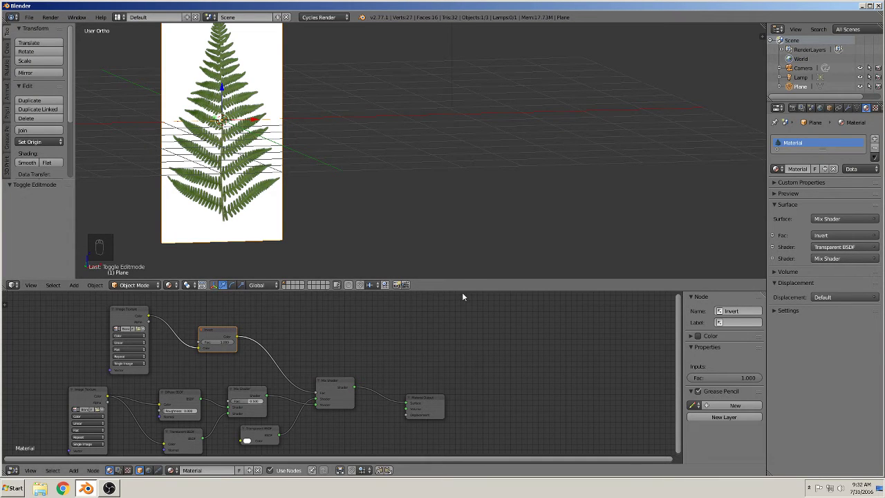
Enlarge the 3D view and enter Edit Mode with Connected proportional editing on
drag(461, 293, 456, 407)
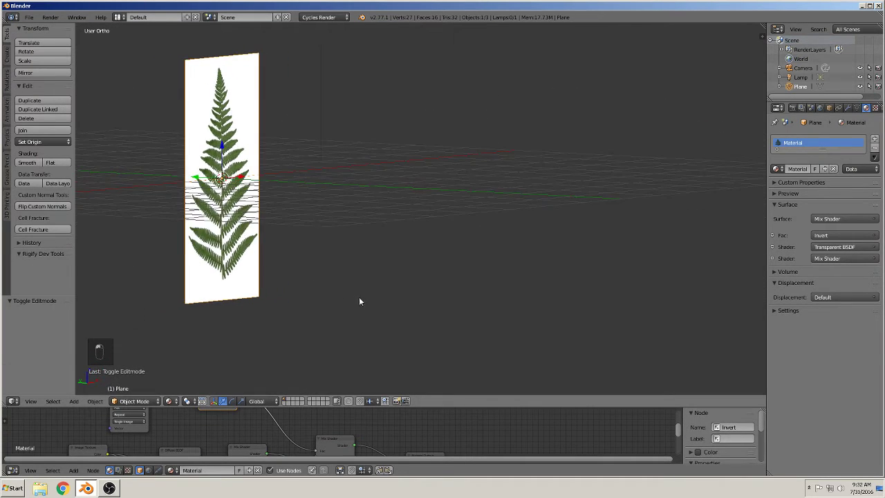
middle_drag(359, 301, 458, 301)
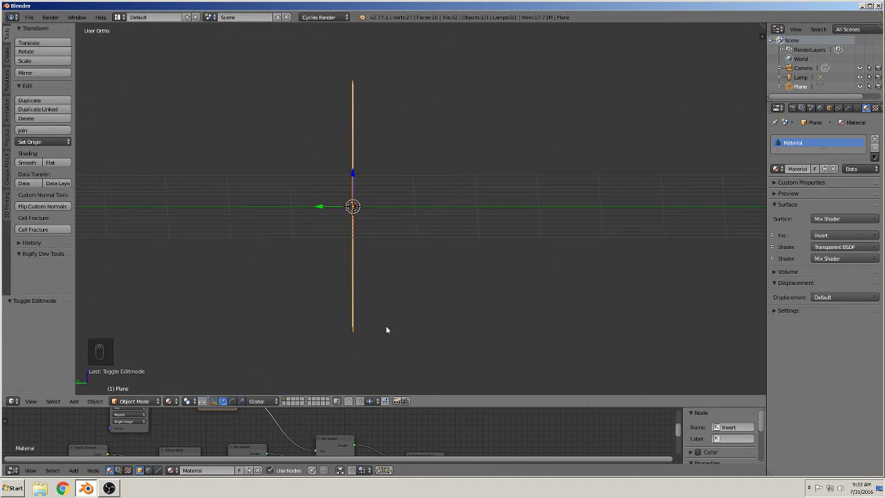
key(Tab)
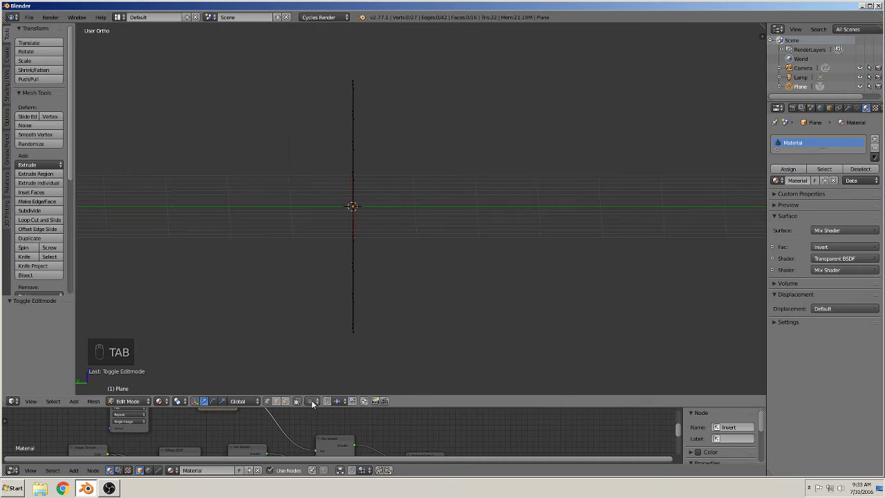
click(311, 402)
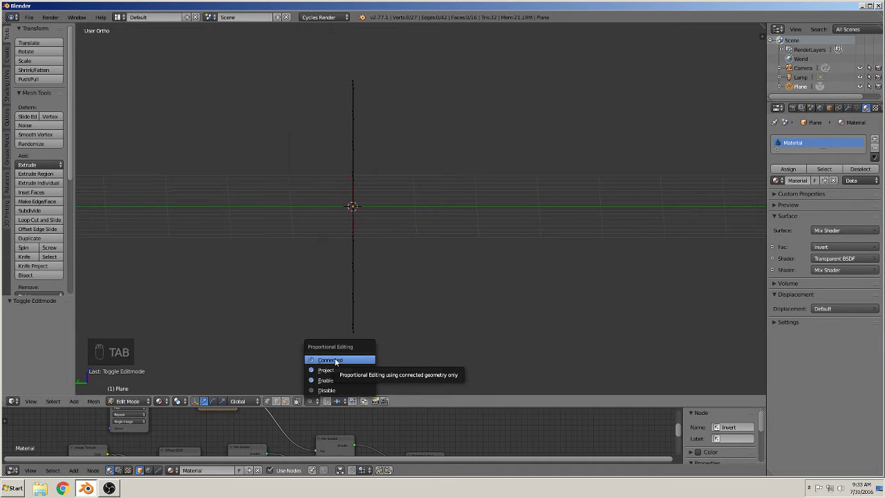
click(333, 361)
Move the plane's centre edge loop along Y to bend it at the middle
mouse_move(355, 334)
middle_down()
mouse_move(318, 328)
mouse_move(383, 38)
middle_up()
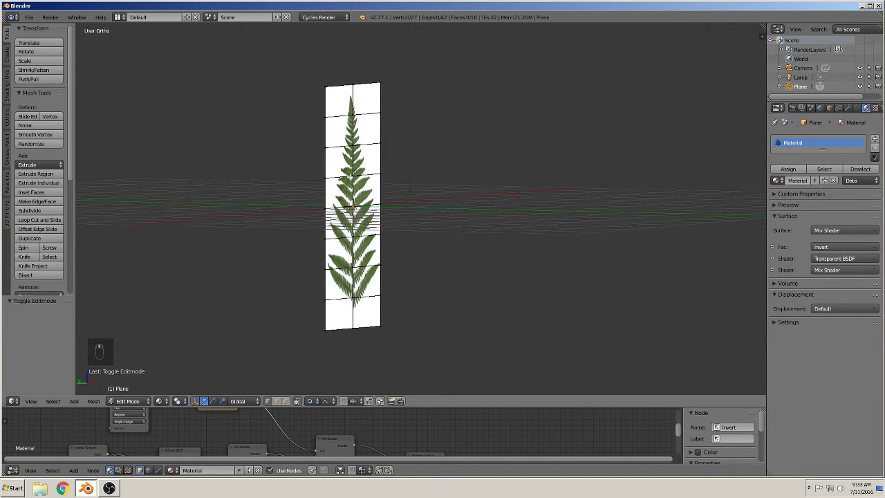
middle_drag(352, 179, 352, 169)
alt+right_click(353, 173)
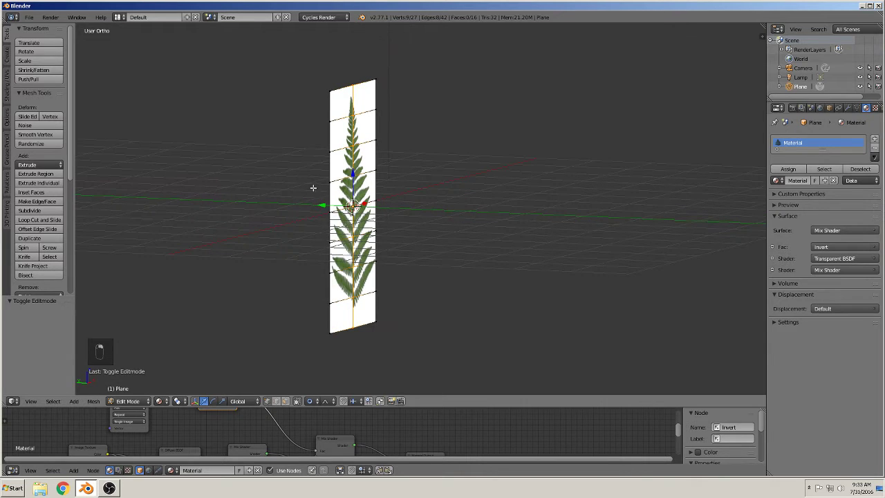
key(g)
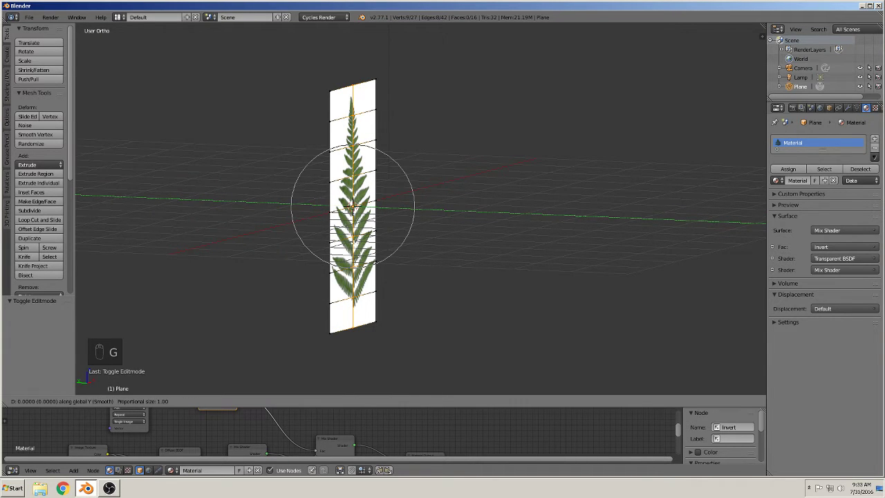
key(y)
click(353, 206)
Proportionally move the top vertex row so the frond's upper end arches over
mouse_move(353, 206)
middle_down()
mouse_move(399, 337)
mouse_move(352, 144)
middle_up()
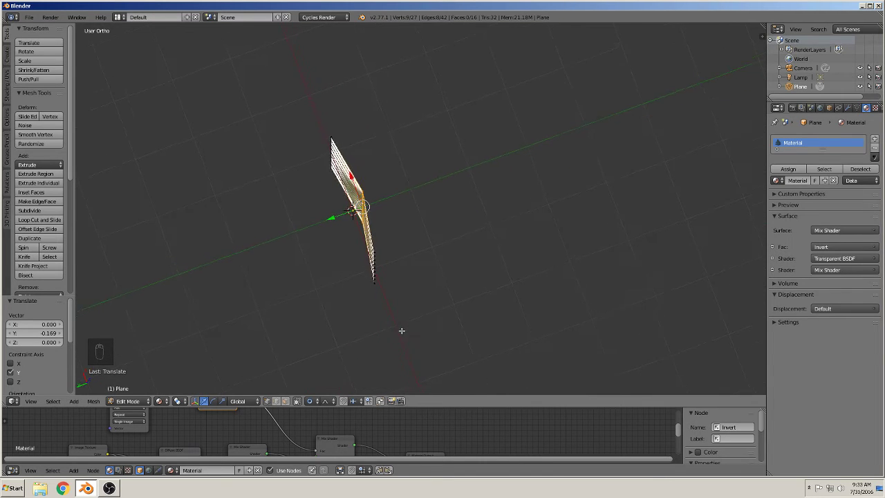
mouse_move(376, 220)
middle_down()
mouse_move(327, 245)
mouse_move(283, 217)
mouse_move(275, 199)
middle_up()
mouse_move(356, 200)
middle_down()
mouse_move(386, 141)
mouse_move(336, 152)
middle_up()
right_click(350, 80)
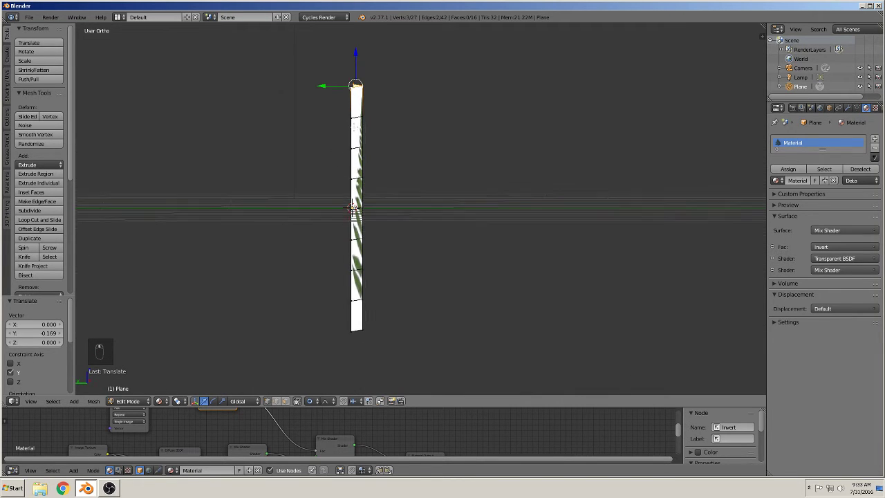
key(g)
scroll(326, 149, down, 3)
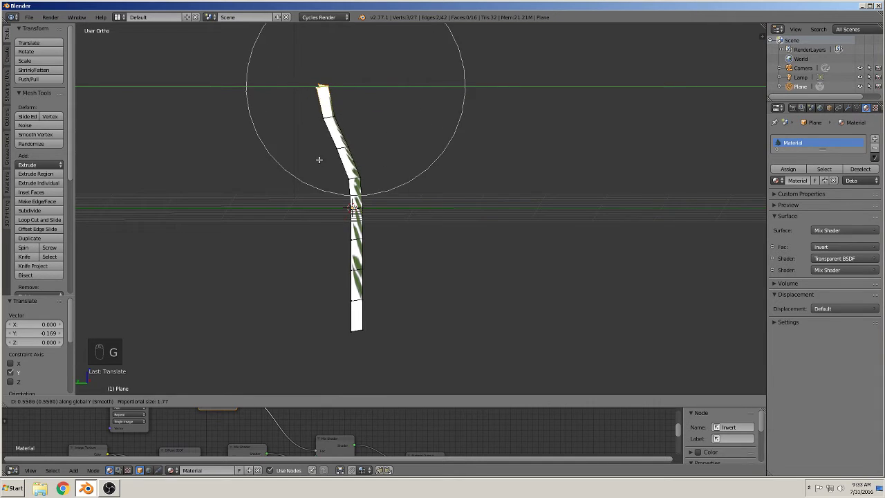
scroll(311, 165, down, 3)
scroll(300, 180, down, 1)
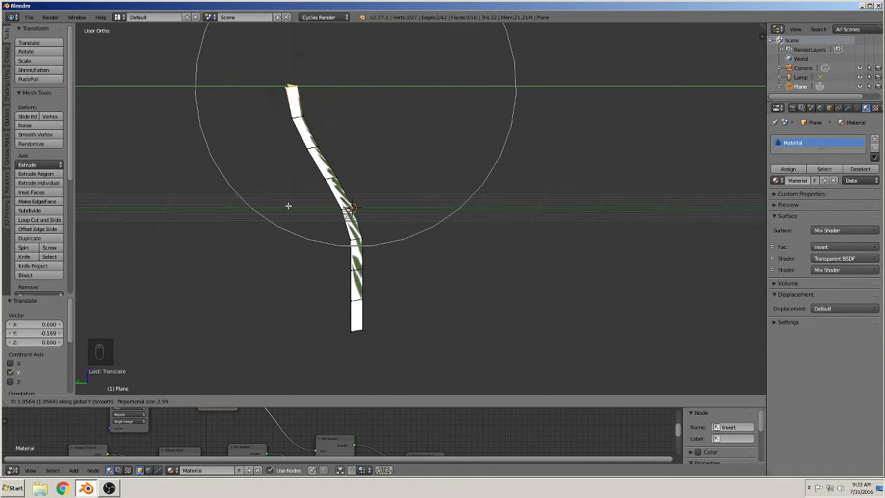
click(291, 203)
mouse_move(290, 203)
middle_down()
mouse_move(186, 209)
mouse_move(224, 199)
mouse_move(219, 164)
mouse_move(193, 132)
mouse_move(182, 154)
mouse_move(304, 210)
mouse_move(283, 219)
mouse_move(397, 266)
middle_up()
In Object Mode front view, rotate the plane 90° on Z, 90° on Y, then 180° on Y
key(Tab)
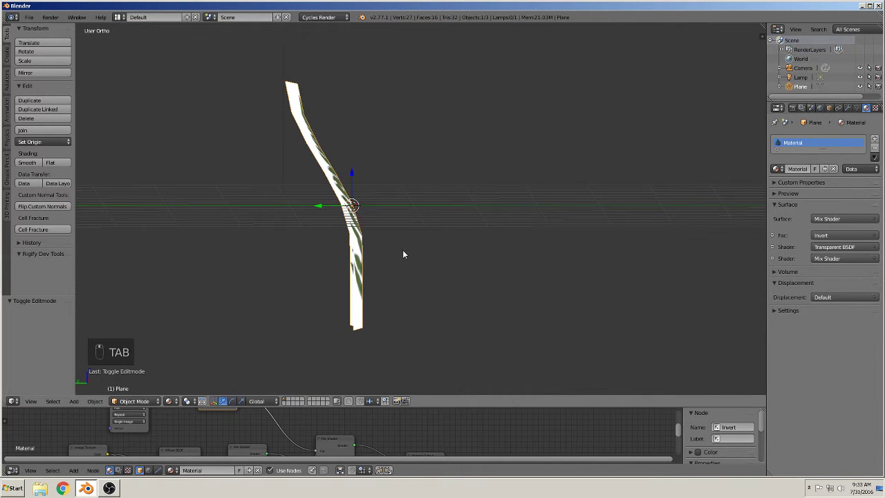
key(KP_1)
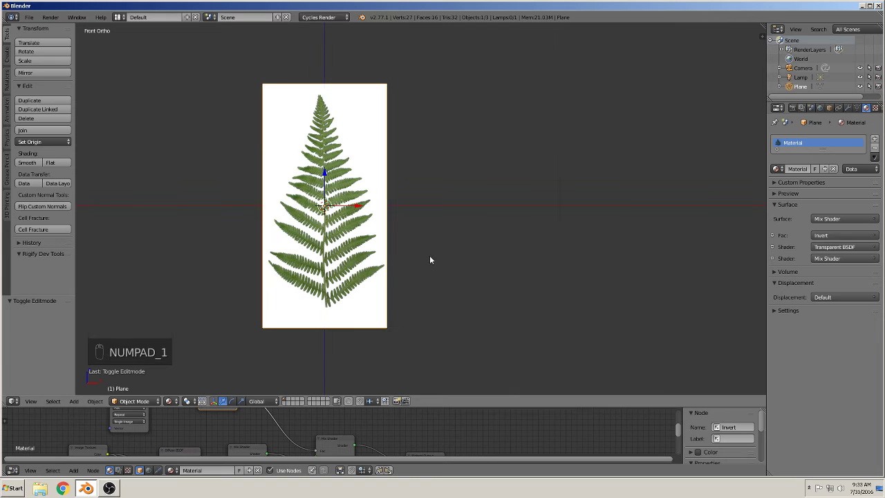
text(rz90)
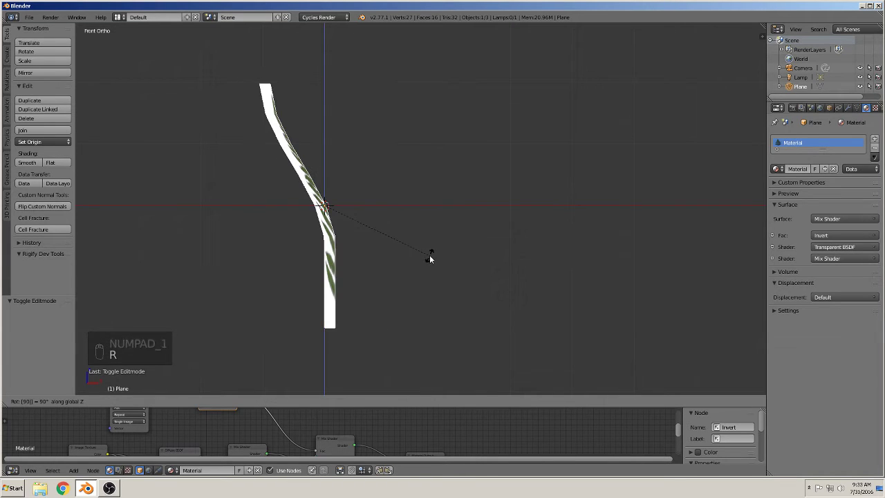
click(430, 255)
text(r)
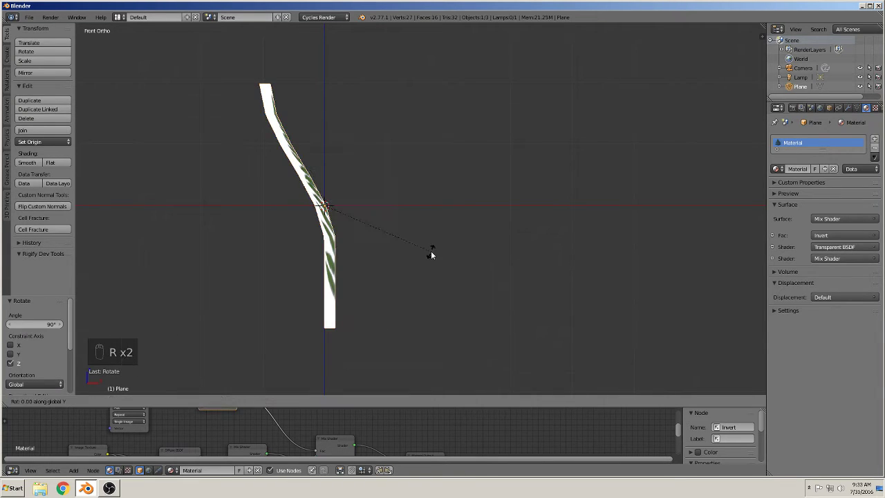
text(y90)
click(431, 255)
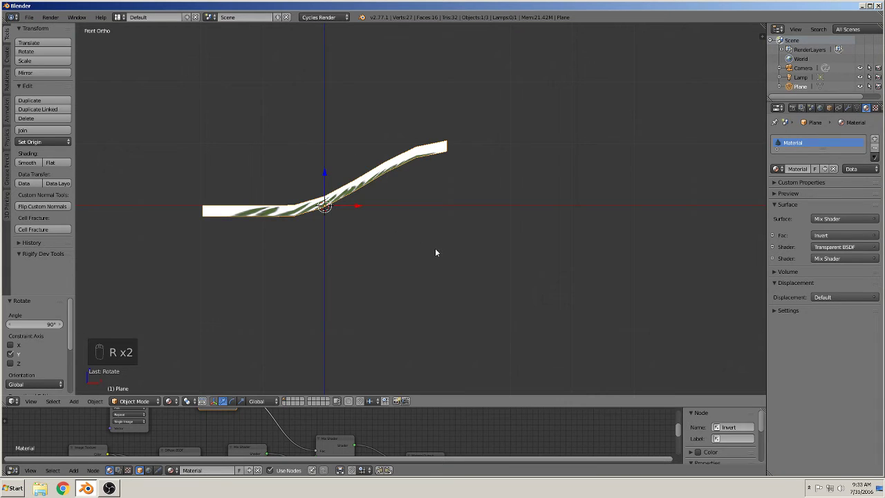
text(ry180)
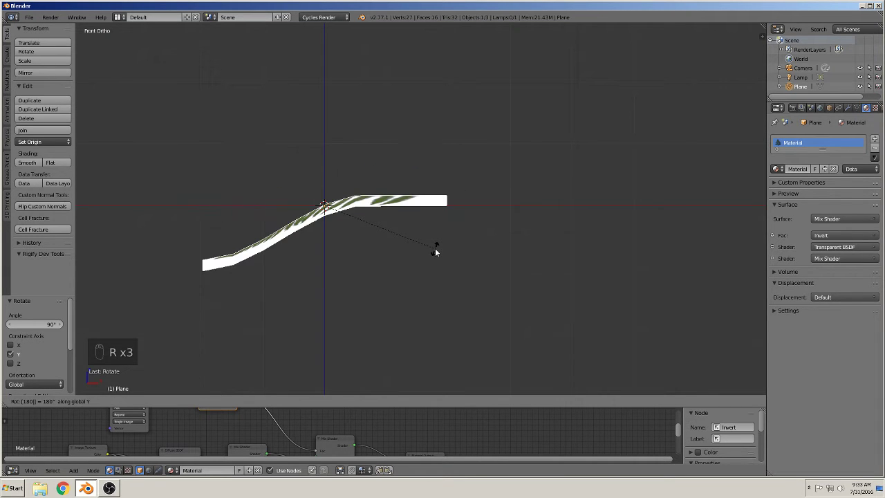
click(435, 248)
Rotate the plane in top view until the frond lies nearly horizontal
mouse_move(377, 255)
middle_down()
mouse_move(452, 300)
mouse_move(351, 259)
mouse_move(373, 264)
middle_up()
key(r)
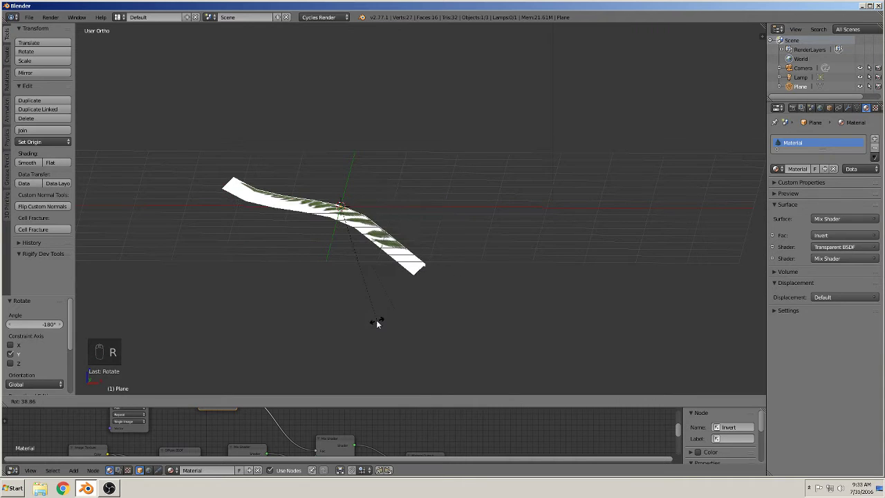
click(376, 321)
mouse_move(381, 322)
middle_down()
mouse_move(389, 380)
mouse_move(447, 301)
middle_up()
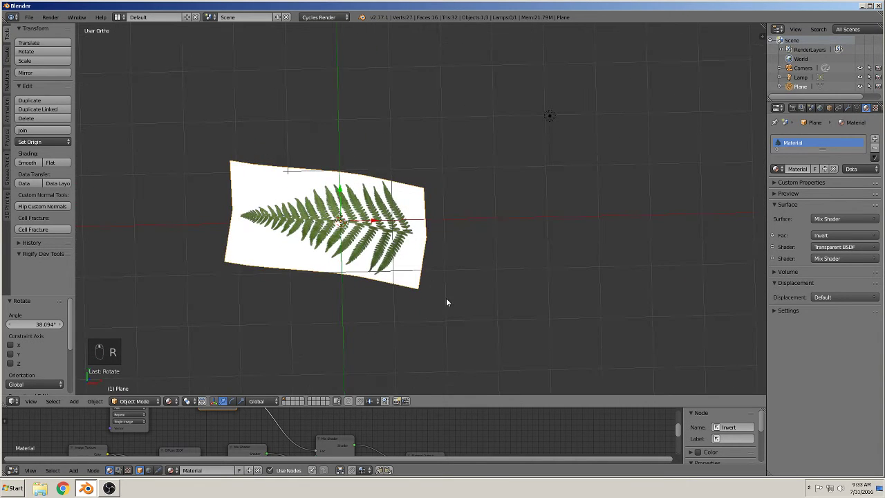
key(KP_7)
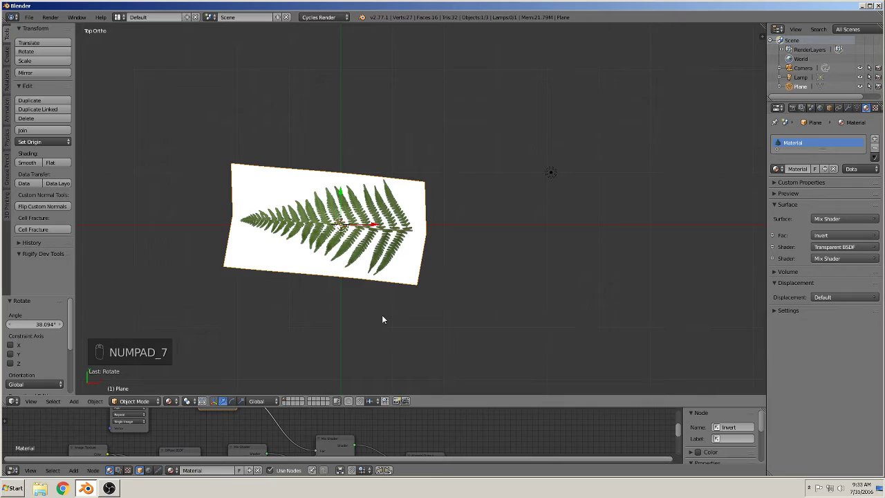
key(r)
click(415, 306)
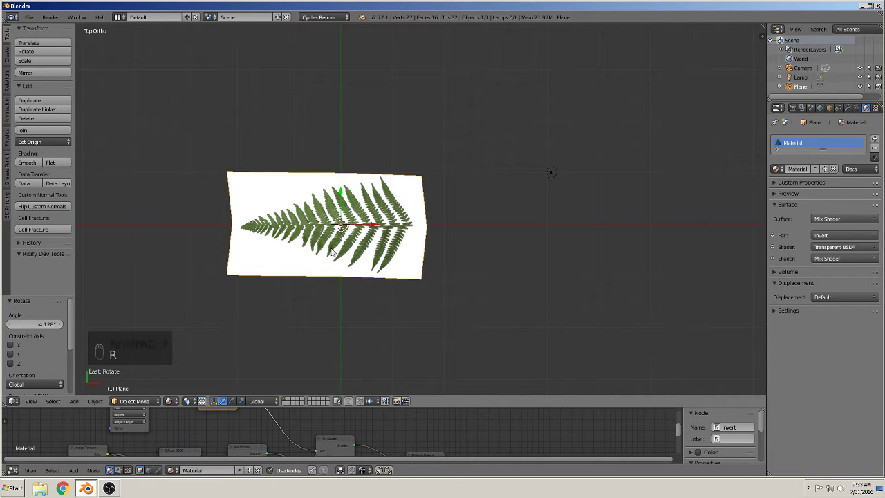
shift+middle_drag(484, 232, 375, 225)
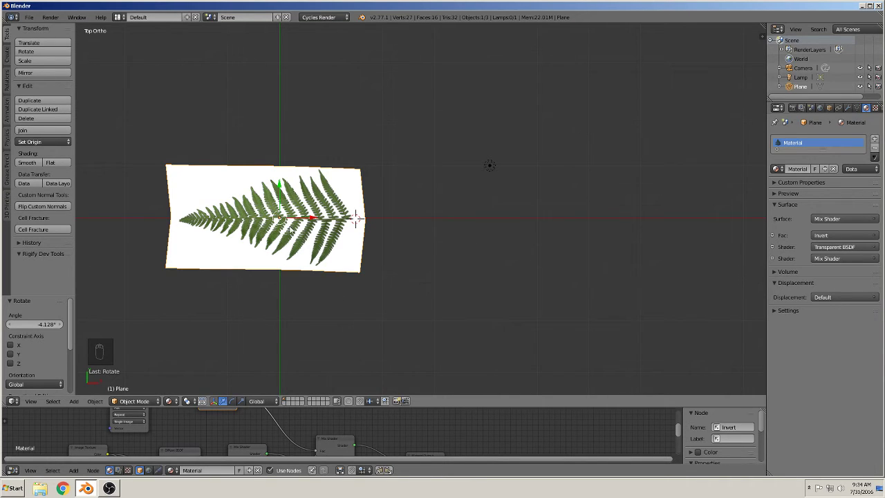
Set the origin to the 3D cursor at the stem base and add a 90°-turned copy pointing up
click(45, 141)
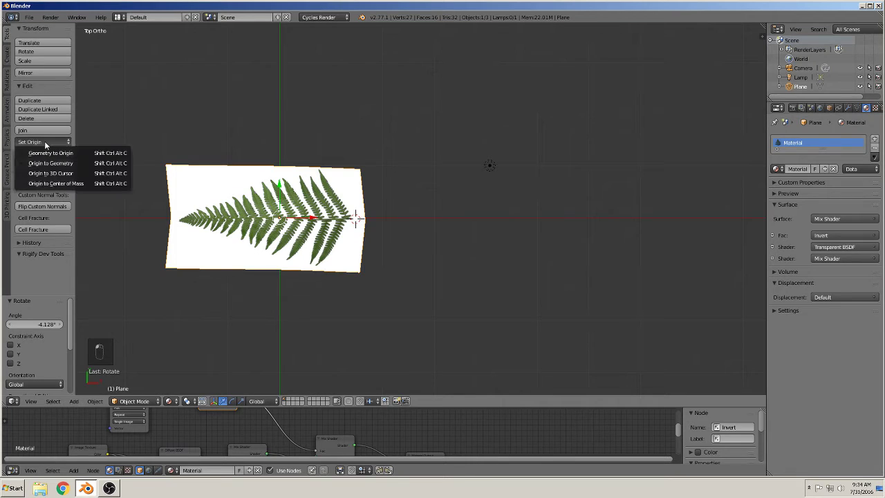
click(63, 175)
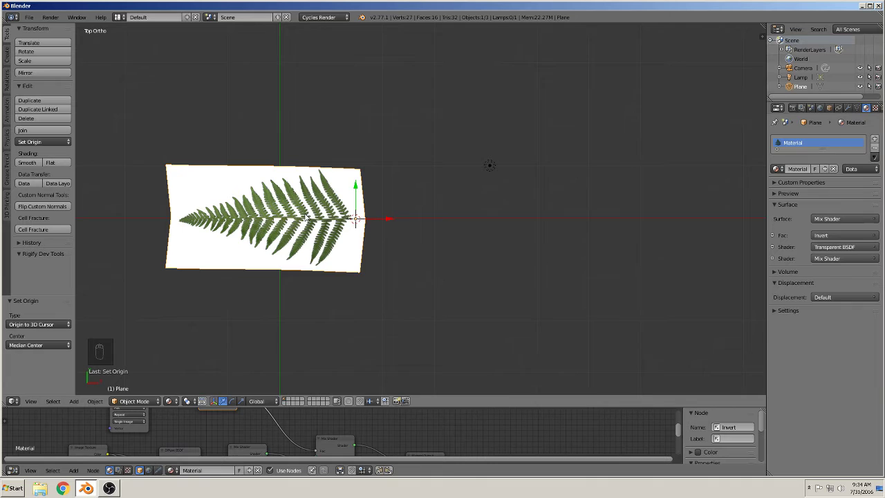
key(shift+d)
key(r)
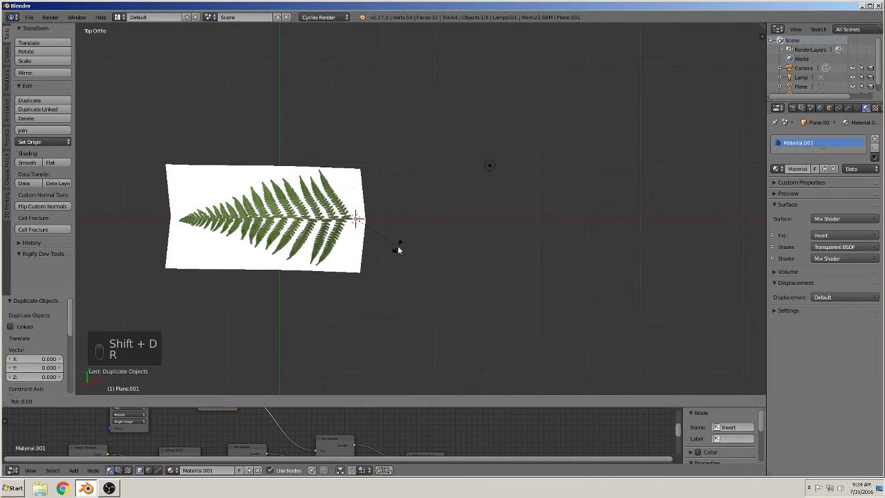
click(322, 268)
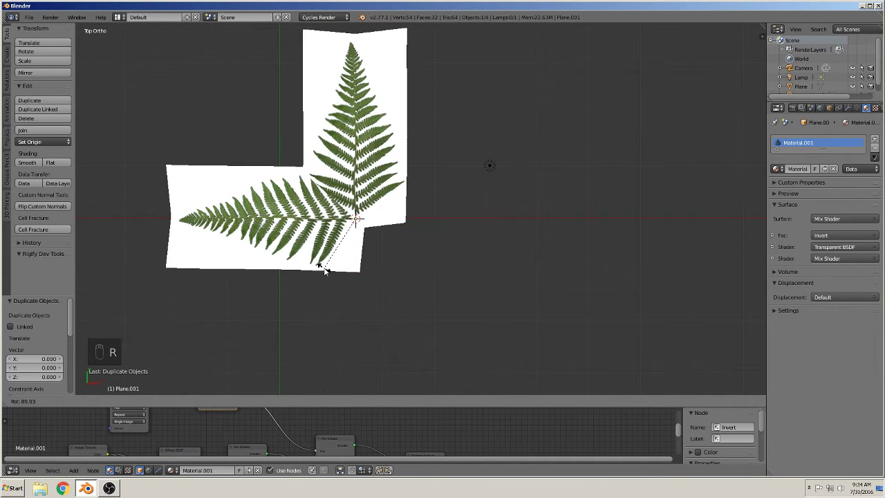
key(g)
key(y)
click(388, 187)
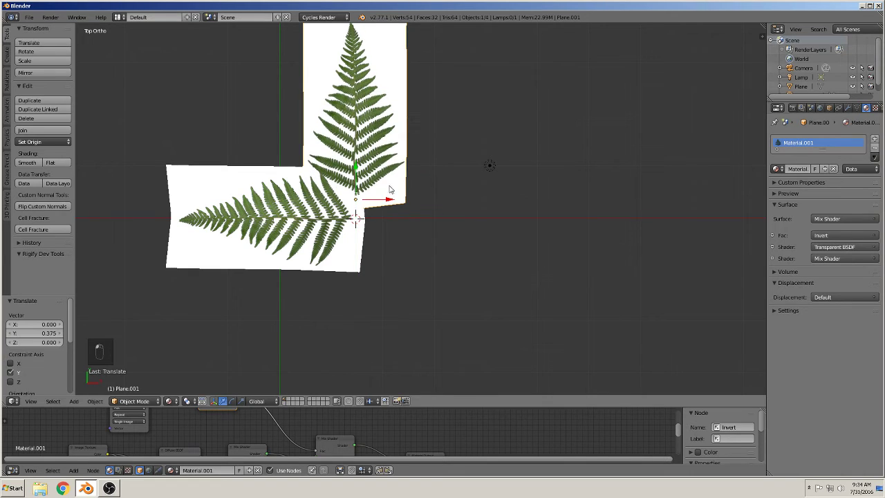
key(g)
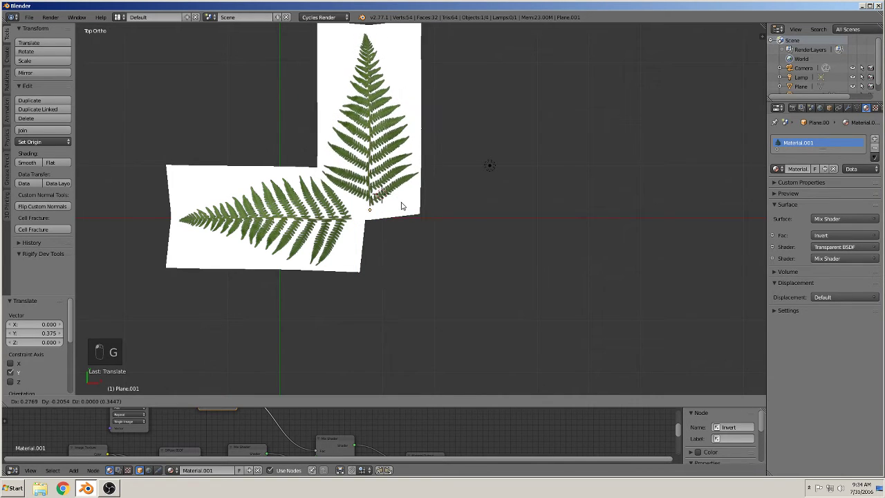
click(400, 206)
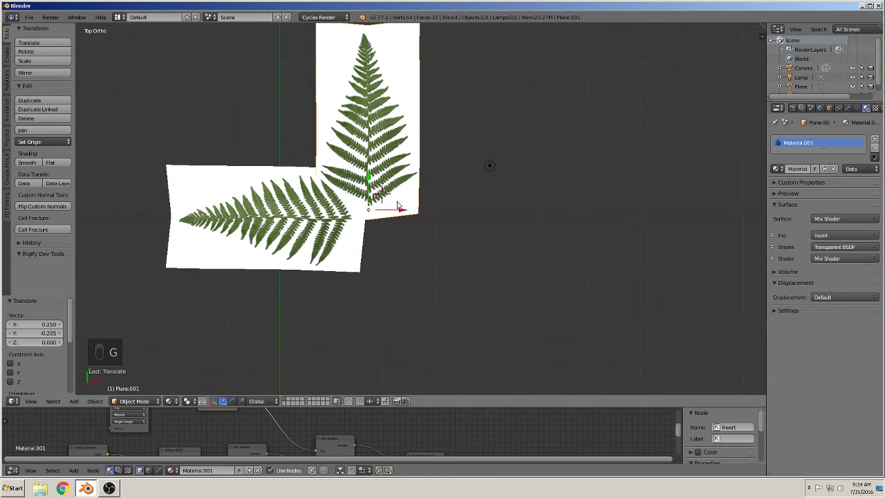
Add two more rotated copies pointing right and down, with their bases at the centre
key(shift+d)
key(r)
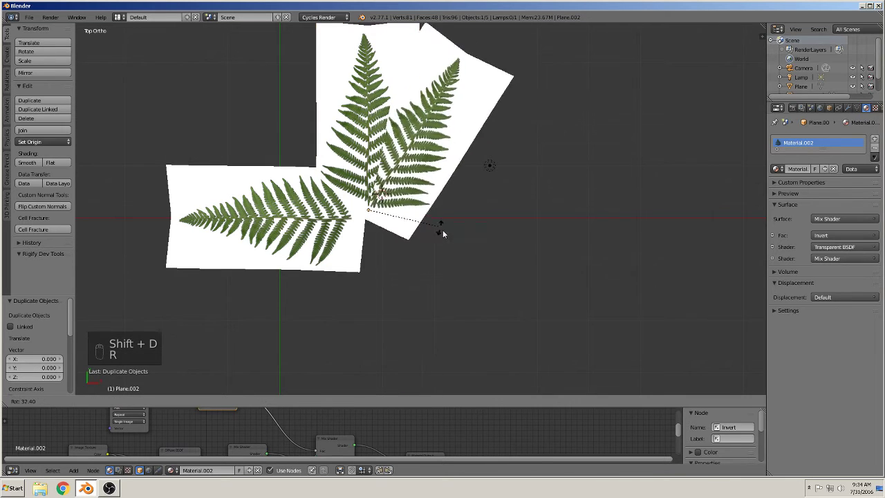
click(404, 325)
key(g)
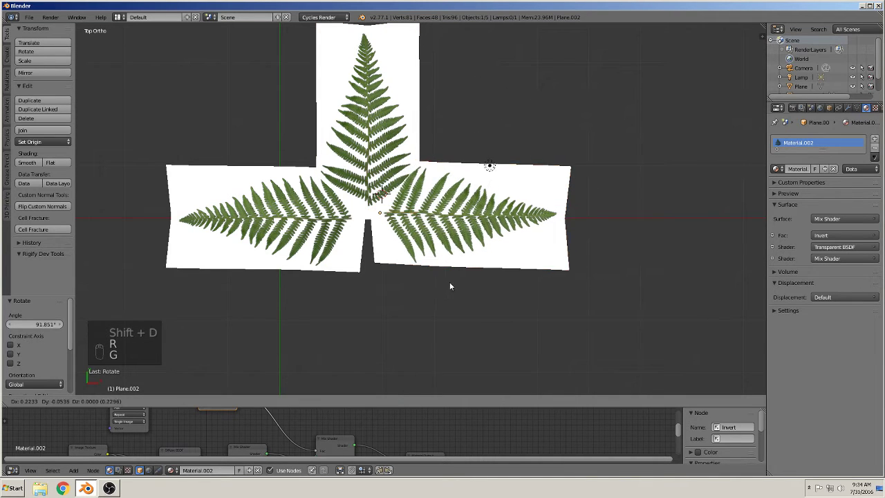
click(449, 288)
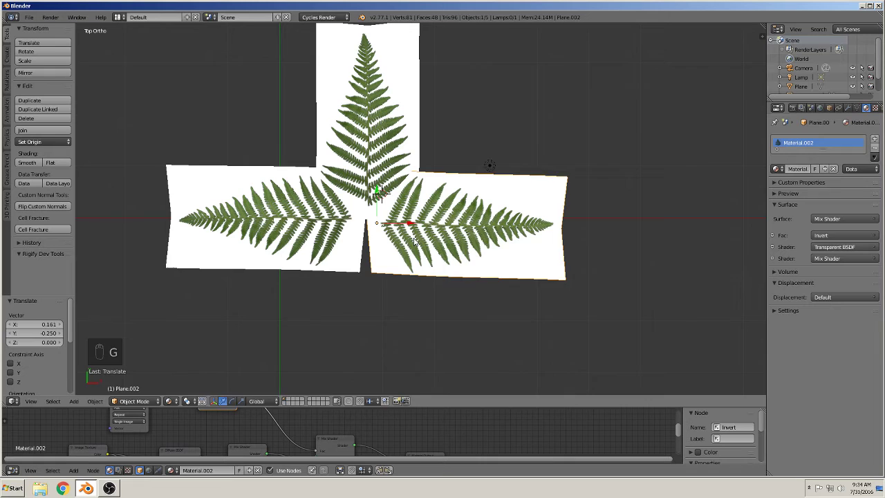
key(shift+d)
key(r)
click(345, 301)
key(g)
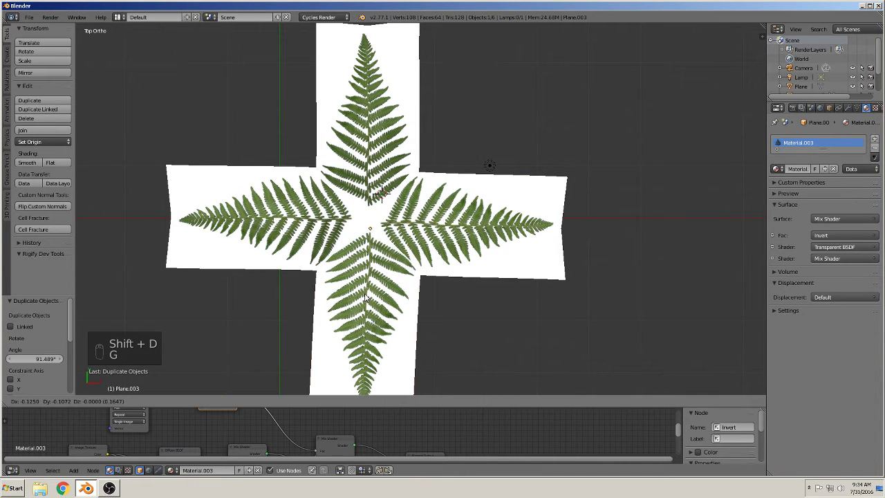
click(366, 297)
Select the upward frond and orbit, pan and zoom to inspect the four-frond cross
middle_drag(367, 297, 423, 181)
right_click(387, 229)
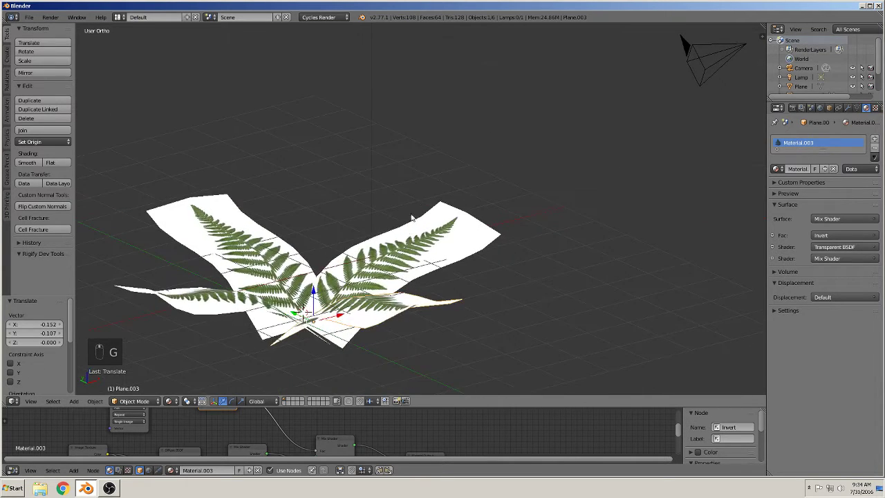
shift+middle_drag(258, 233, 306, 164)
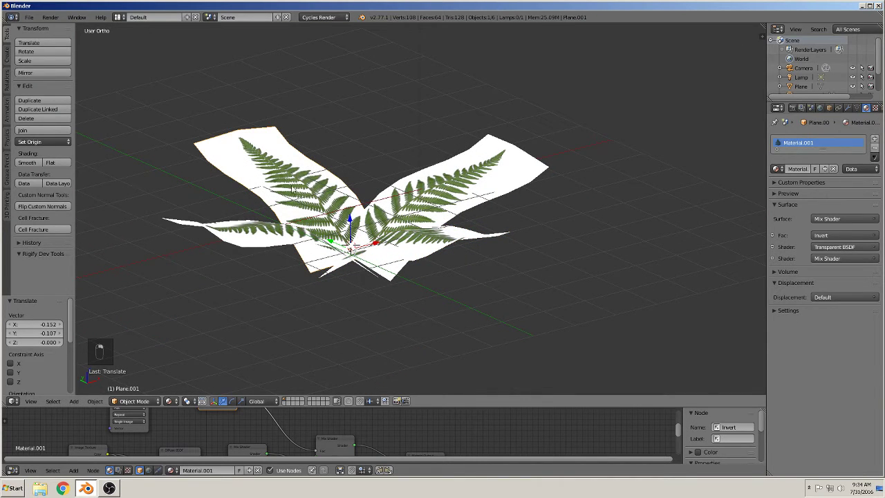
scroll(351, 266, up, 1)
scroll(351, 266, up, 2)
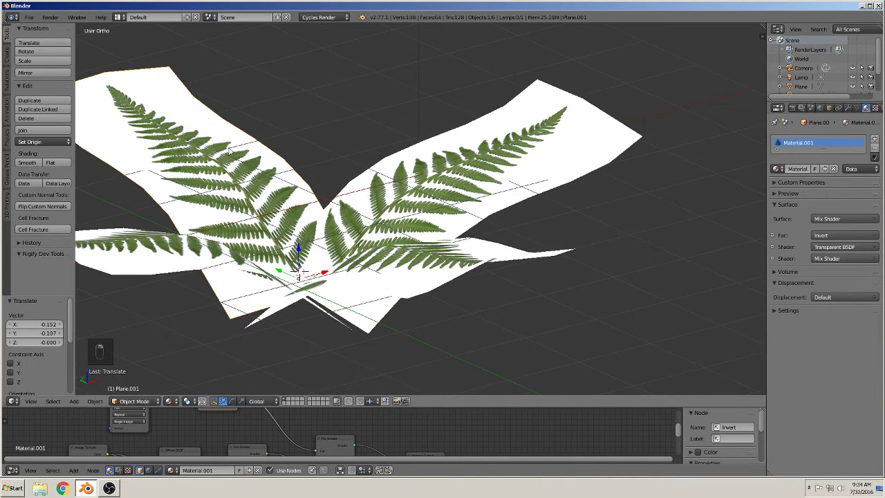
scroll(237, 188, down, 3)
middle_drag(246, 238, 305, 204)
scroll(304, 204, up, 3)
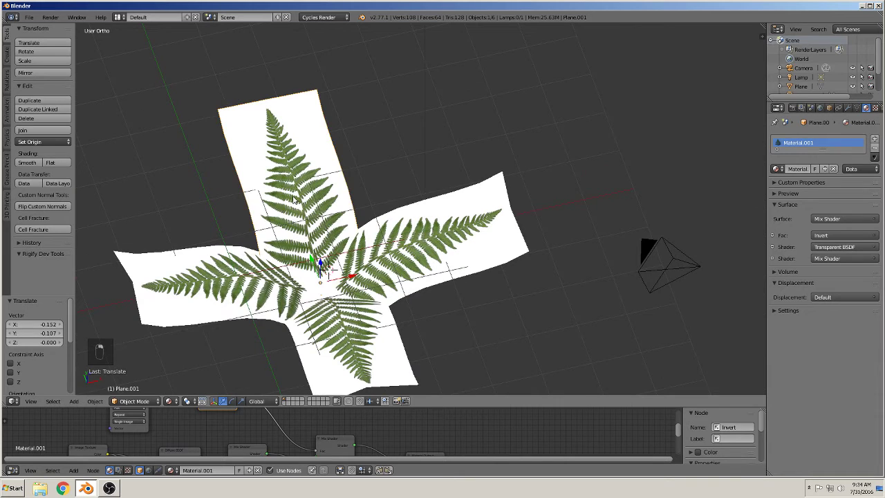
Select all four fronds and join them into one object
shift+right_click(229, 283)
shift+right_click(357, 354)
shift+right_click(449, 228)
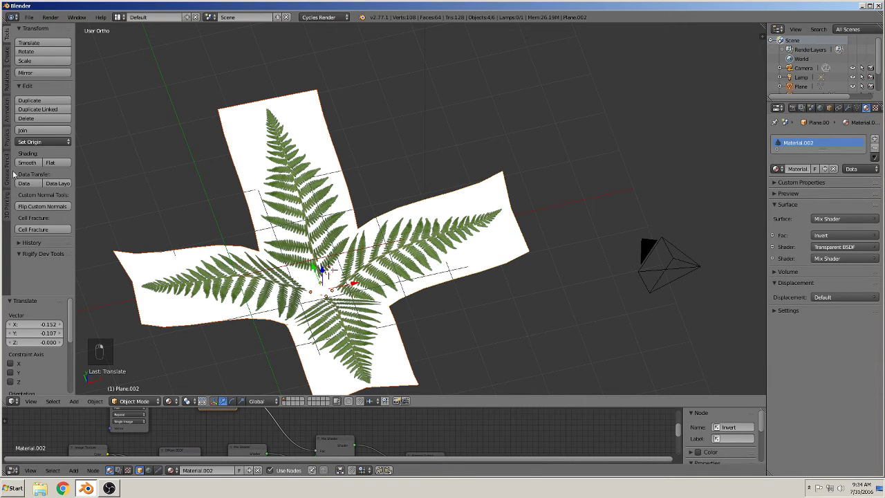
click(28, 130)
mouse_move(437, 306)
middle_down()
mouse_move(462, 238)
mouse_move(420, 252)
middle_up()
Duplicate the joined cross, scale it to about 0.635 and rotate it 36° about Z
key(shift+d)
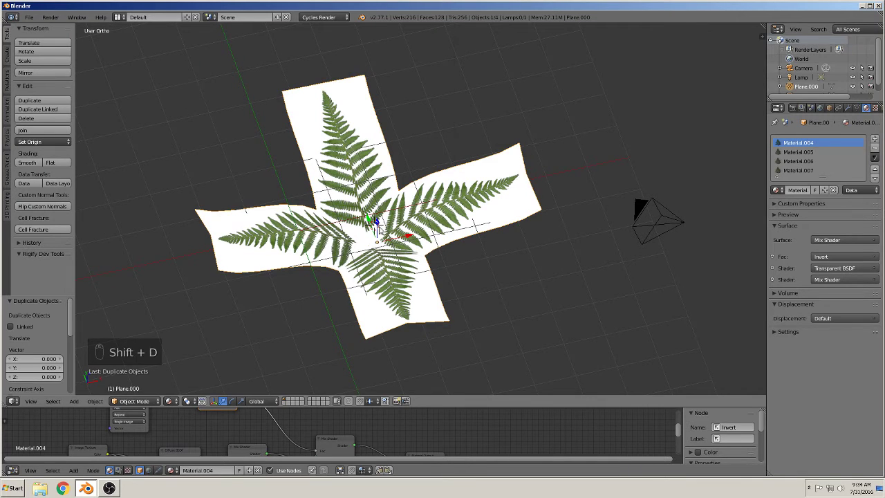
key(s)
click(514, 289)
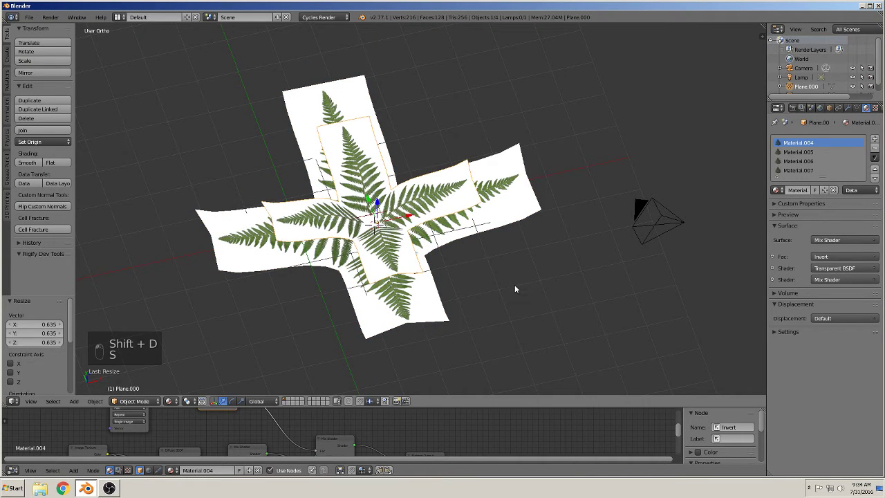
key(r)
key(z)
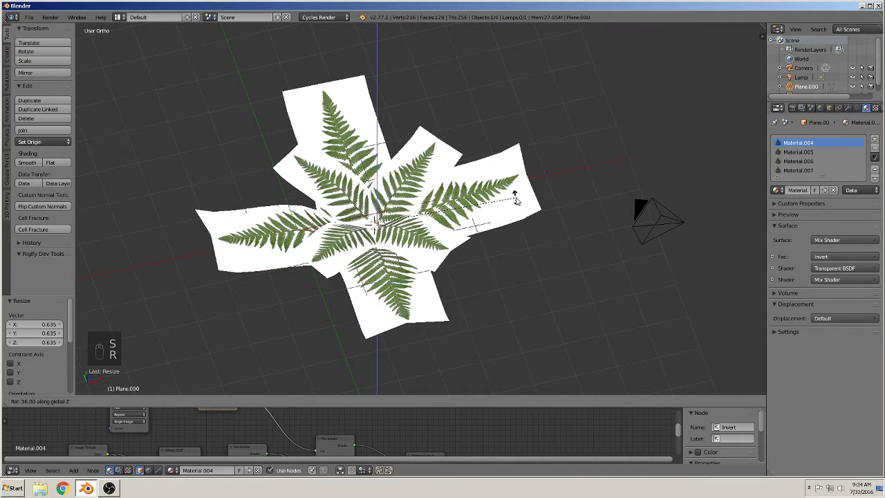
click(515, 201)
middle_drag(513, 238, 430, 218)
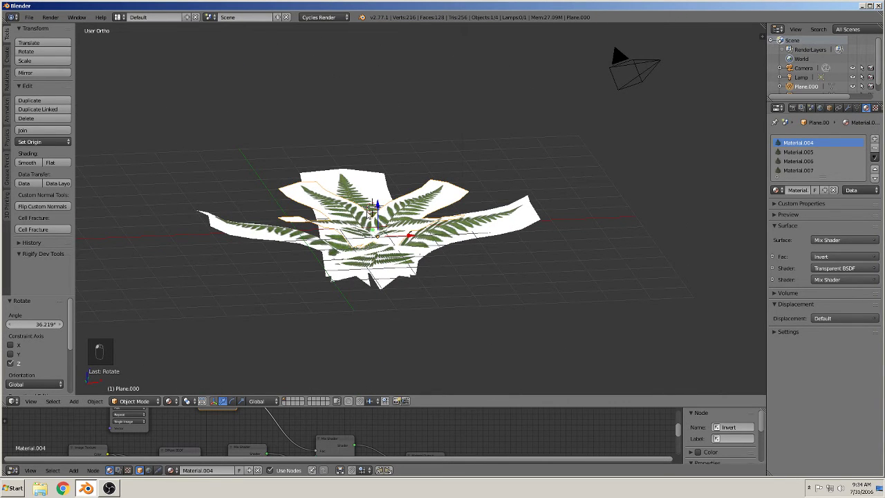
Lower the smaller copy along Z, then deselect everything
key(g)
key(z)
click(370, 332)
mouse_move(369, 290)
middle_down()
mouse_move(357, 350)
mouse_move(259, 390)
mouse_move(367, 348)
middle_up()
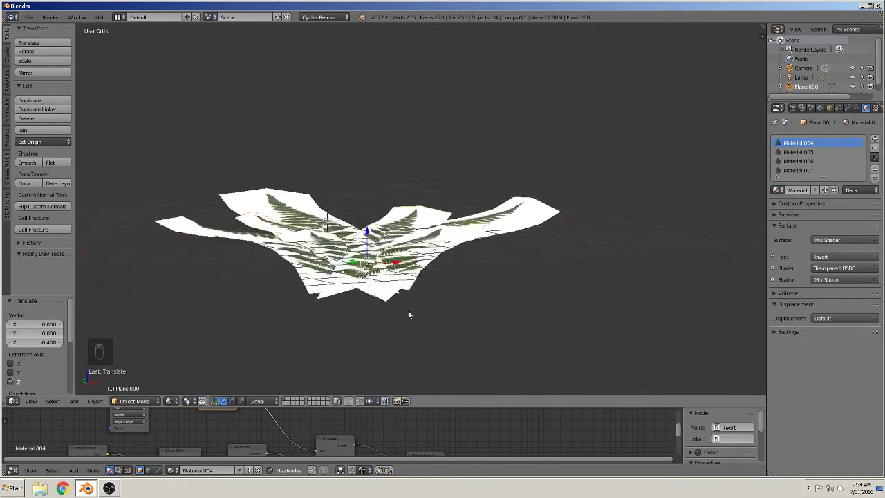
key(a)
middle_drag(355, 285, 341, 264)
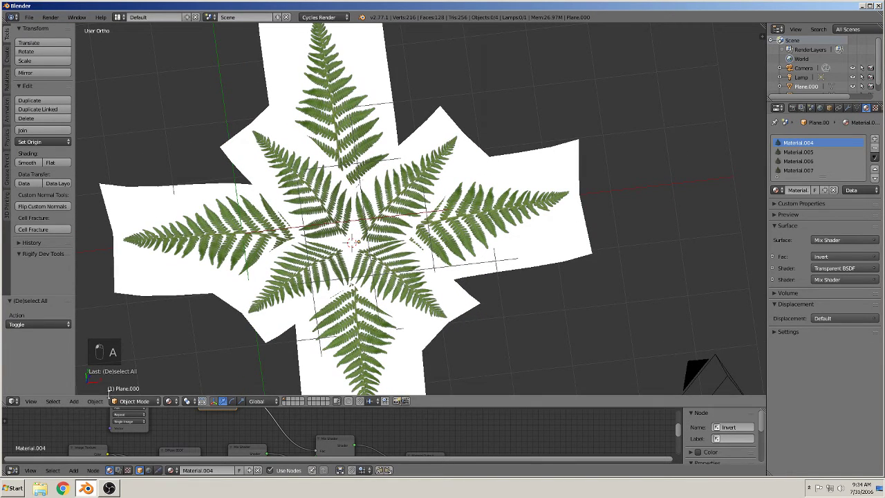
Add a cylinder at the plant centre and scale it down
click(76, 401)
mouse_move(87, 390)
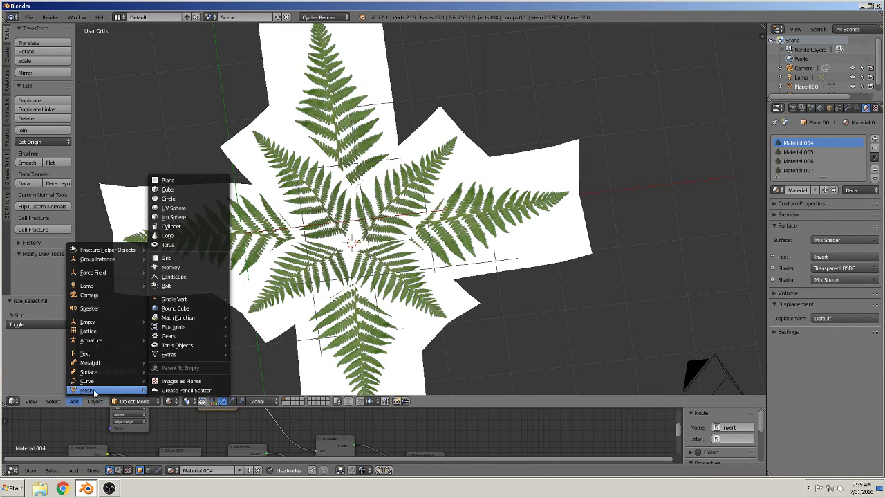
click(189, 230)
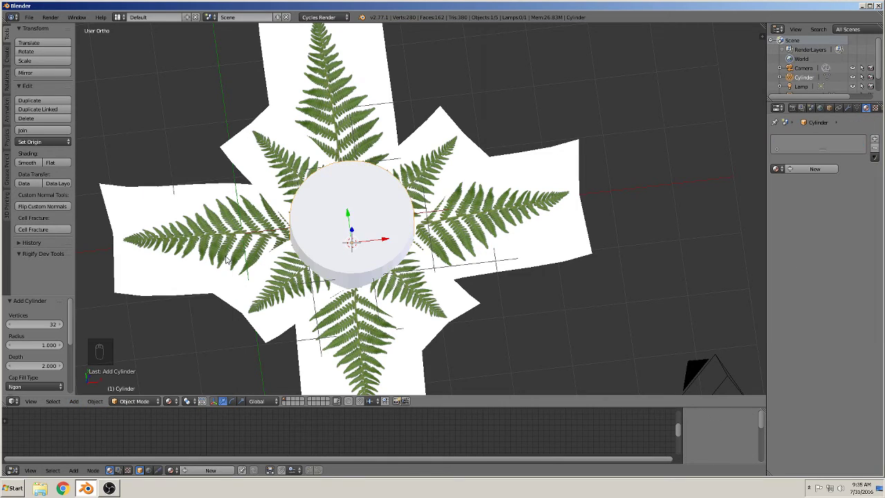
middle_drag(188, 230, 522, 336)
key(s)
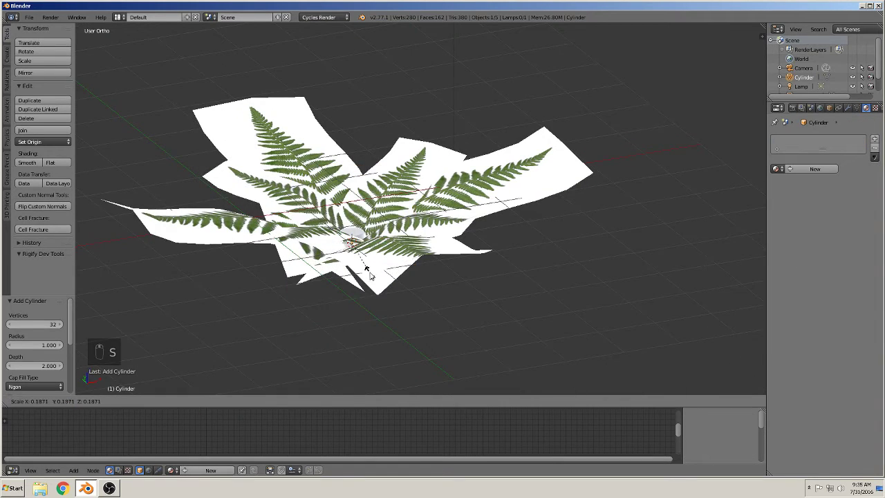
click(388, 290)
scroll(374, 318, up, 2)
scroll(346, 329, up, 1)
scroll(340, 331, up, 2)
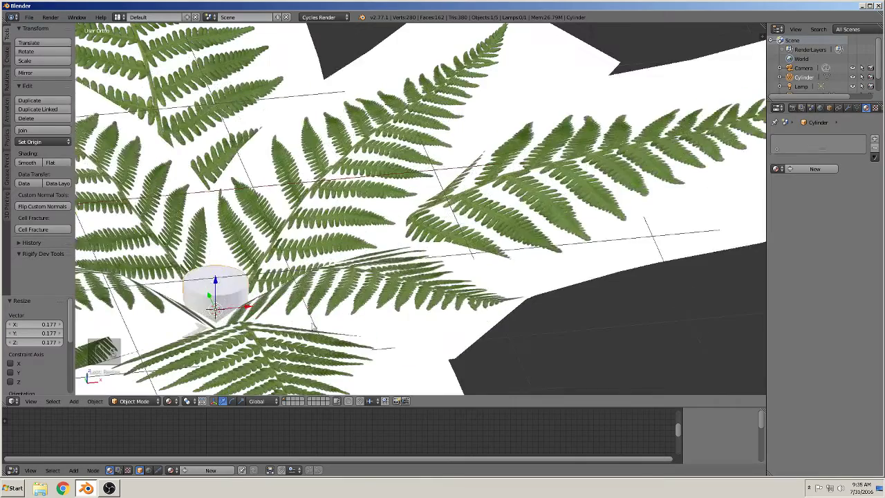
scroll(327, 265, up, 2)
In Edit Mode, add four loop cuts, then narrow and lower the top rim loop
key(Tab)
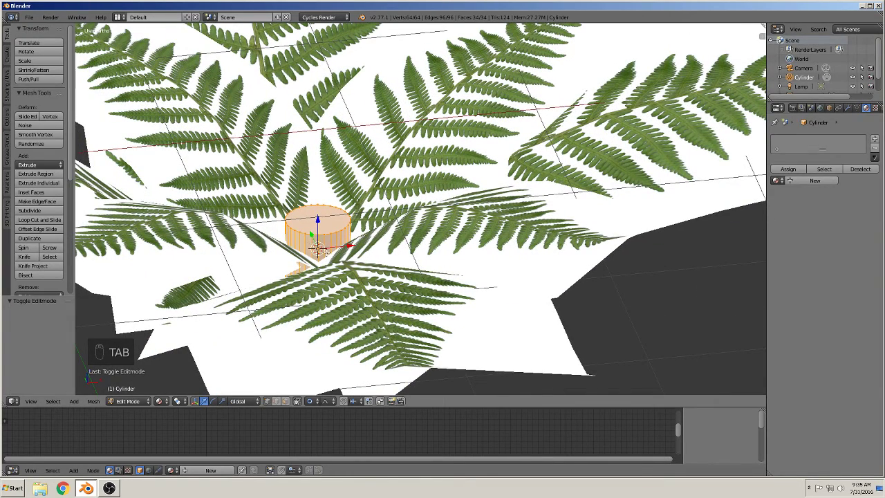
key(ctrl+r)
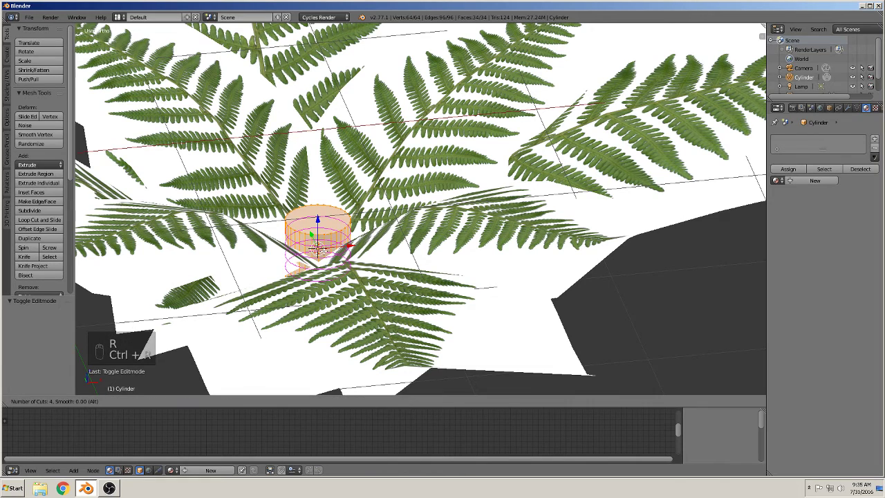
click(319, 249)
right_click(320, 249)
key(a)
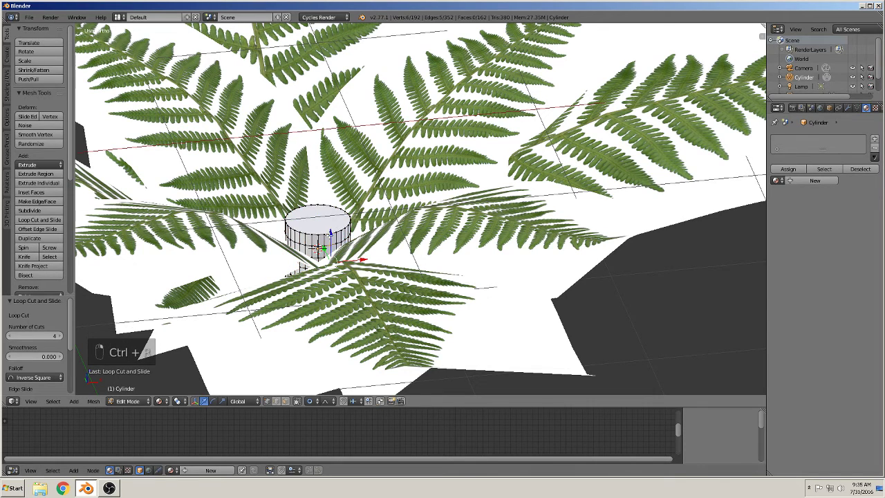
alt+right_click(332, 234)
key(s)
click(345, 244)
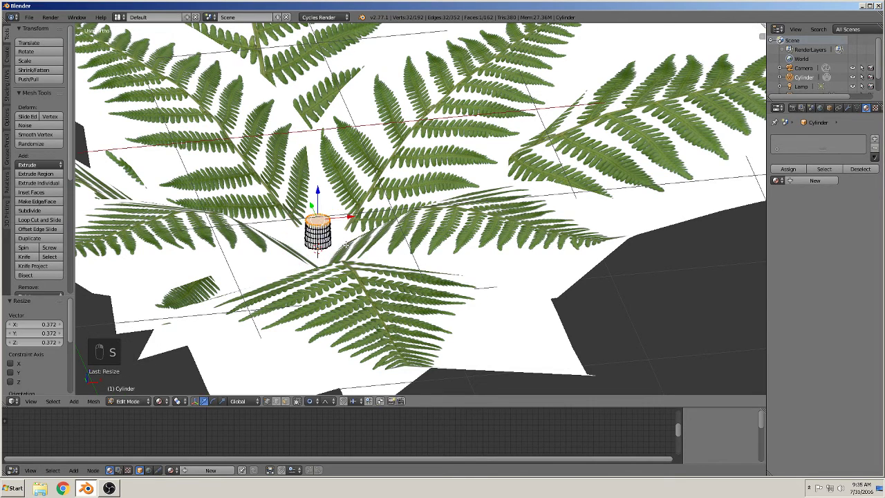
drag(318, 192, 317, 202)
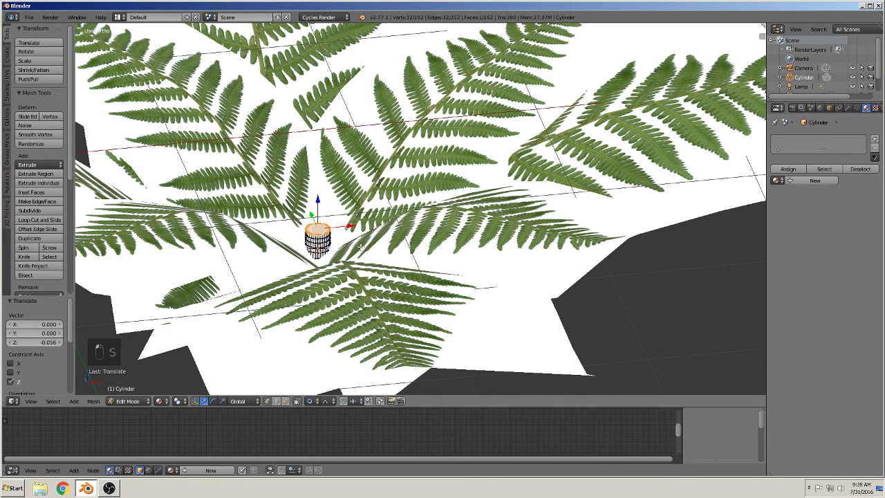
With proportional editing on, rescale the top loop repeatedly to taper it
click(310, 401)
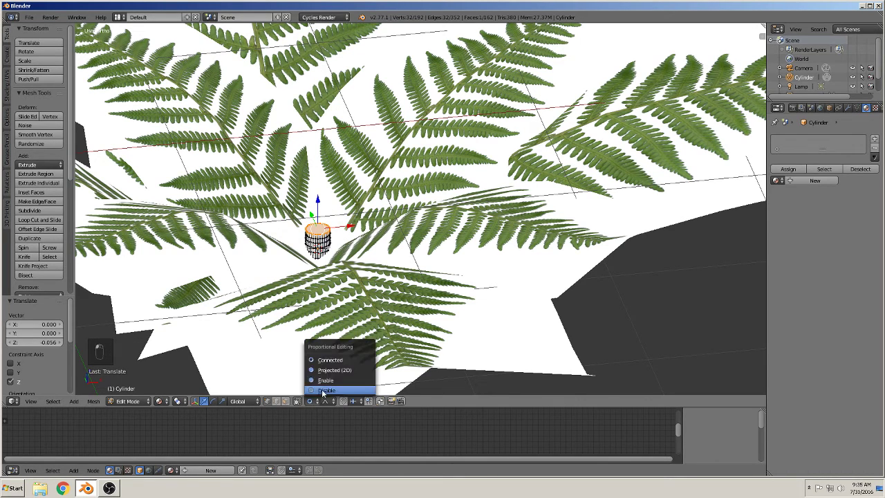
key(s)
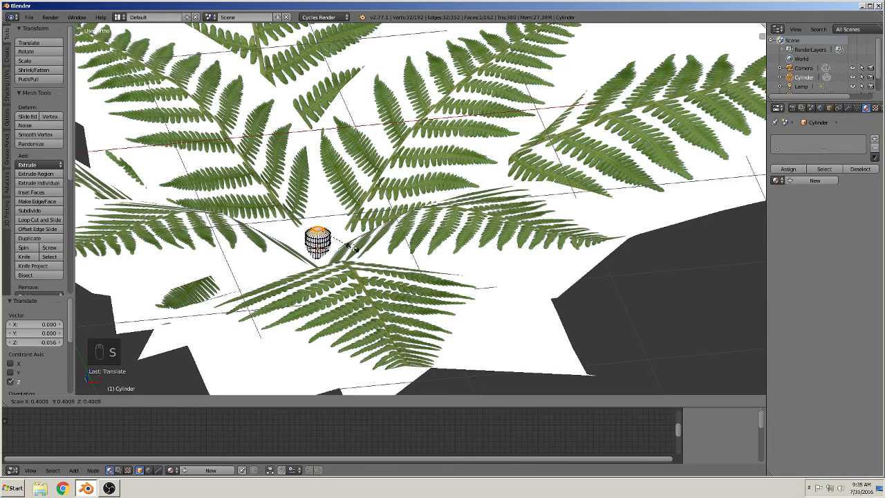
click(345, 246)
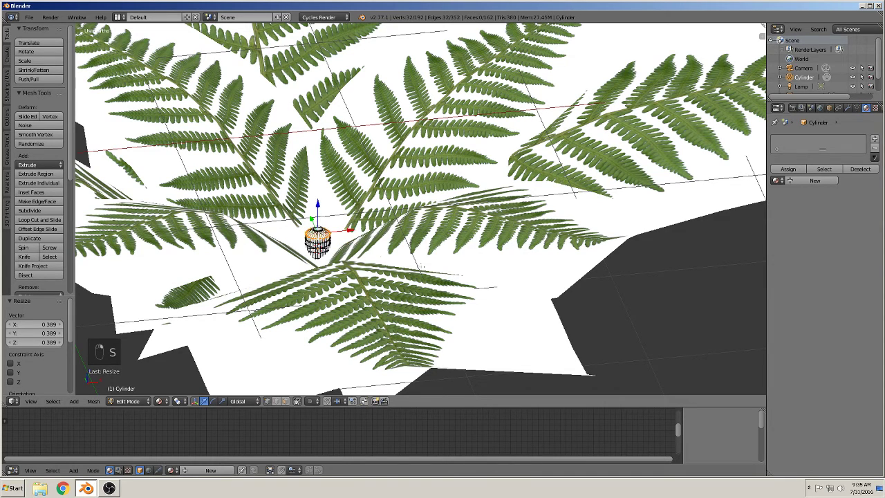
key(s)
click(379, 262)
key(s)
click(403, 258)
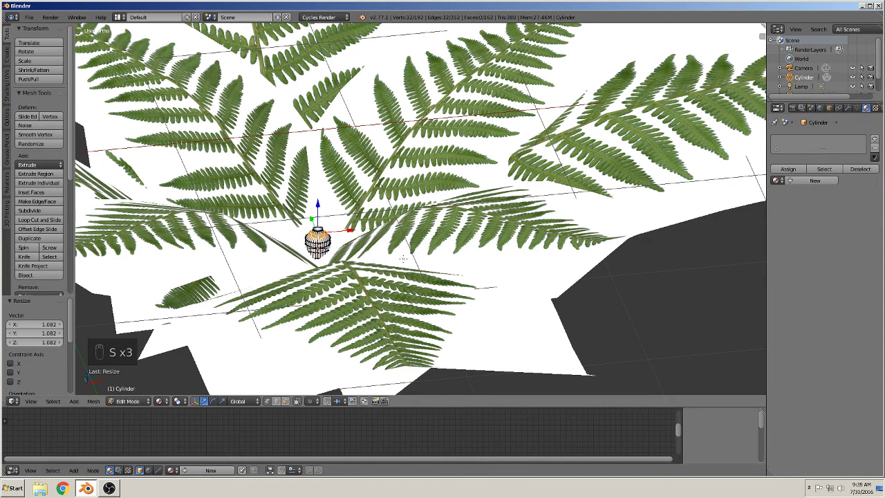
Narrow another ring of the cylinder, then return to Object Mode
right_click(318, 238)
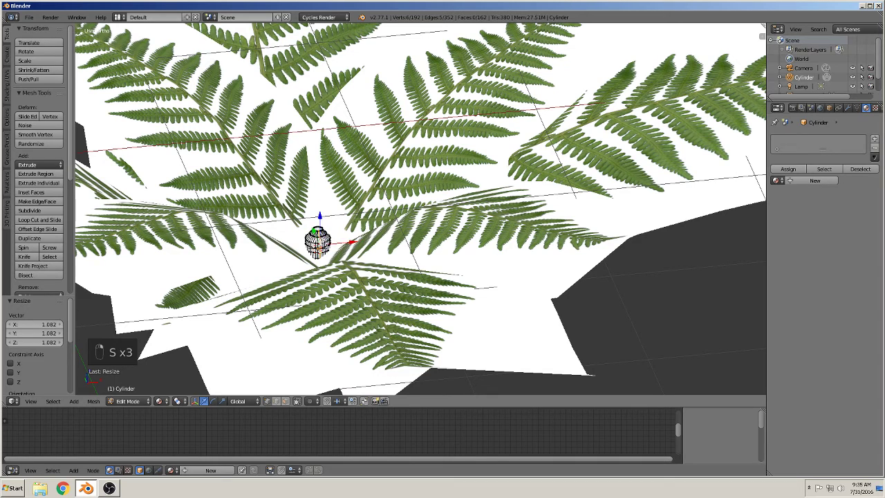
alt+right_click(318, 239)
key(s)
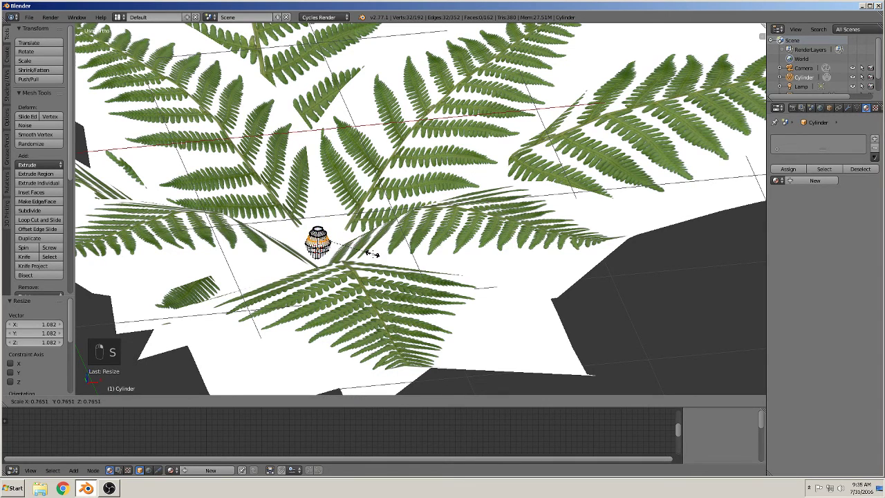
click(378, 254)
alt+right_click(318, 232)
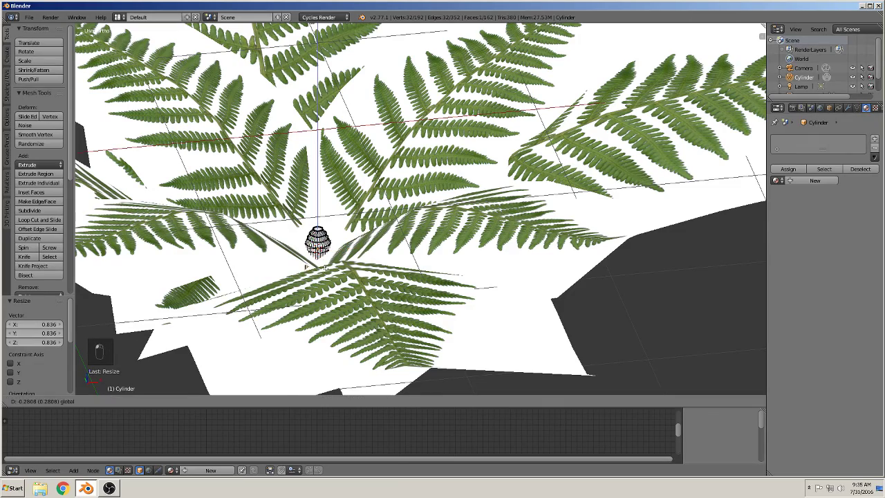
key(Tab)
mouse_move(330, 272)
middle_down()
mouse_move(375, 275)
mouse_move(92, 145)
middle_up()
Smooth-shade the cylinder and make the lamp a Sun with nodes enabled
click(34, 163)
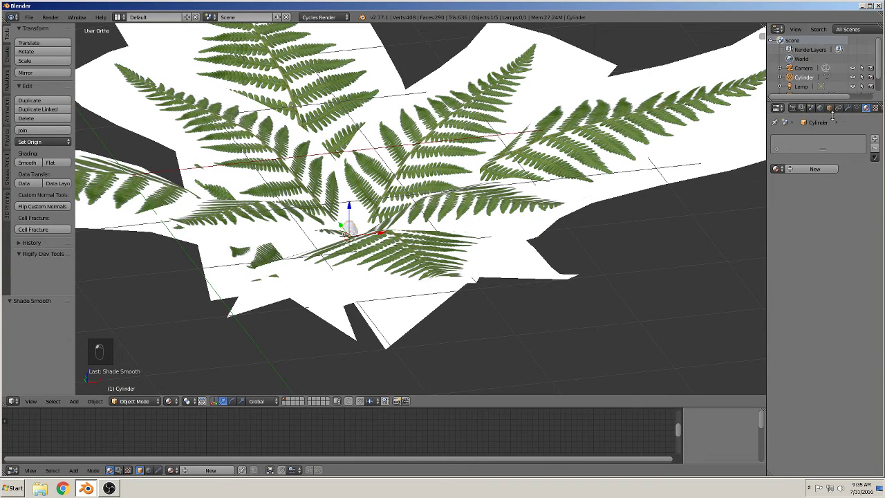
click(802, 87)
click(802, 190)
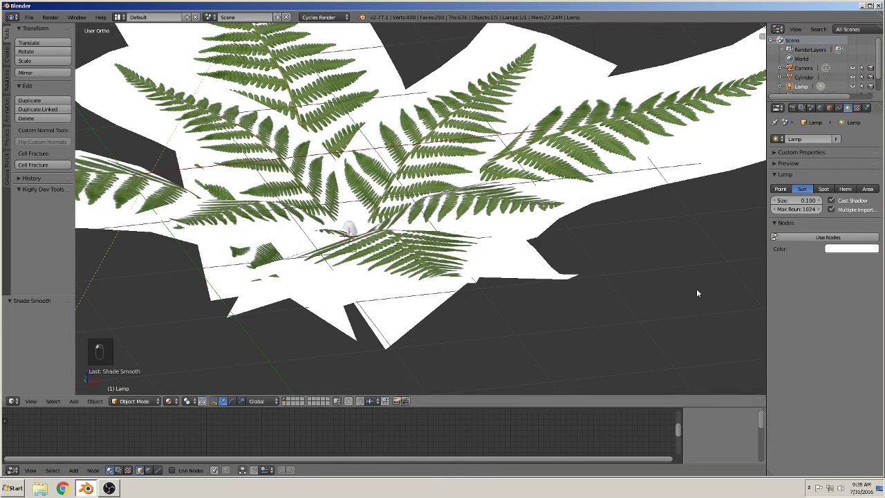
click(824, 238)
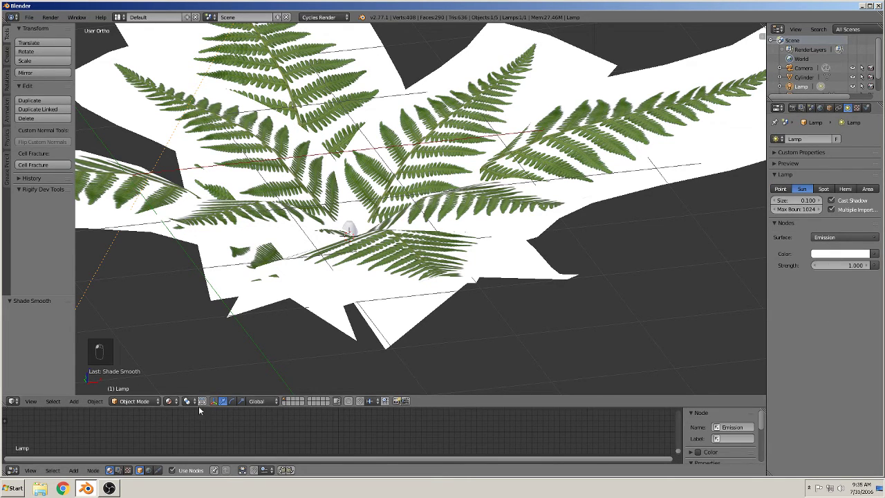
Preview the fern in Rendered shading from above, then return to textured display
click(169, 401)
click(187, 339)
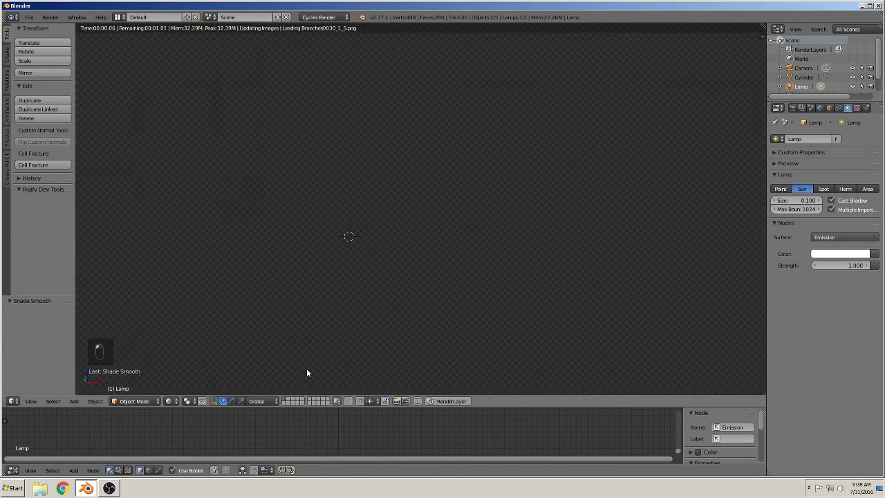
mouse_move(457, 330)
middle_down()
mouse_move(480, 359)
mouse_move(524, 371)
mouse_move(478, 379)
middle_up()
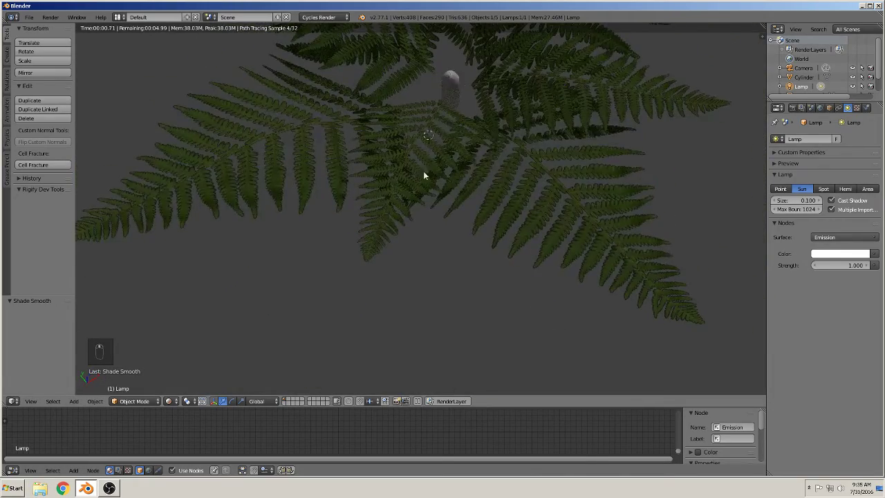
middle_drag(423, 171, 435, 148)
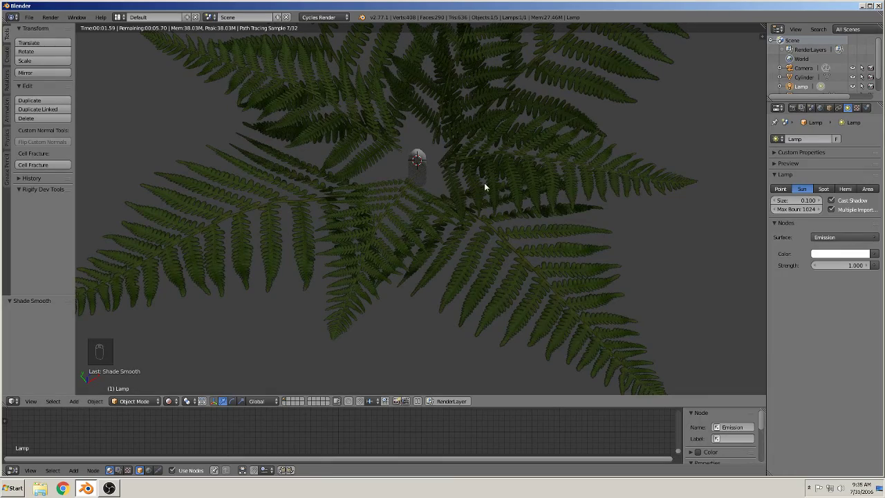
click(168, 401)
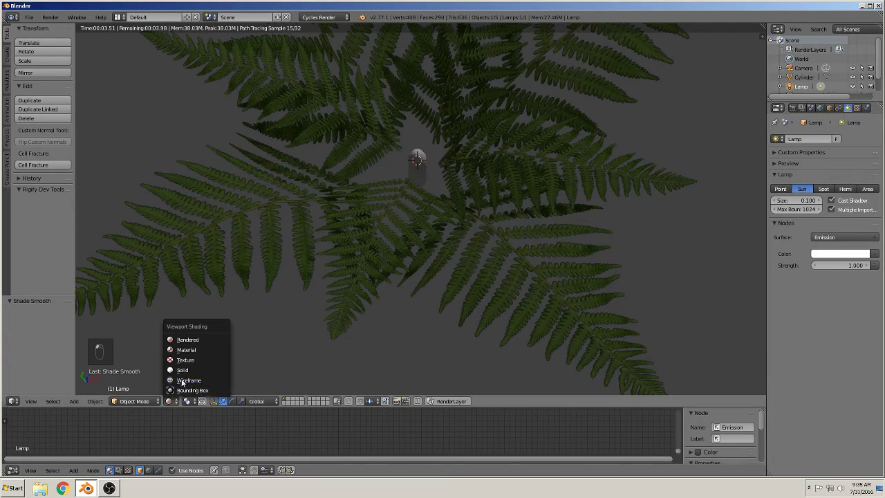
click(188, 351)
Enter Edit Mode on the leaf planes object Plane.000 and select one leaf island
mouse_move(356, 278)
middle_down()
mouse_move(366, 290)
mouse_move(408, 202)
mouse_move(389, 230)
middle_up()
right_click(400, 230)
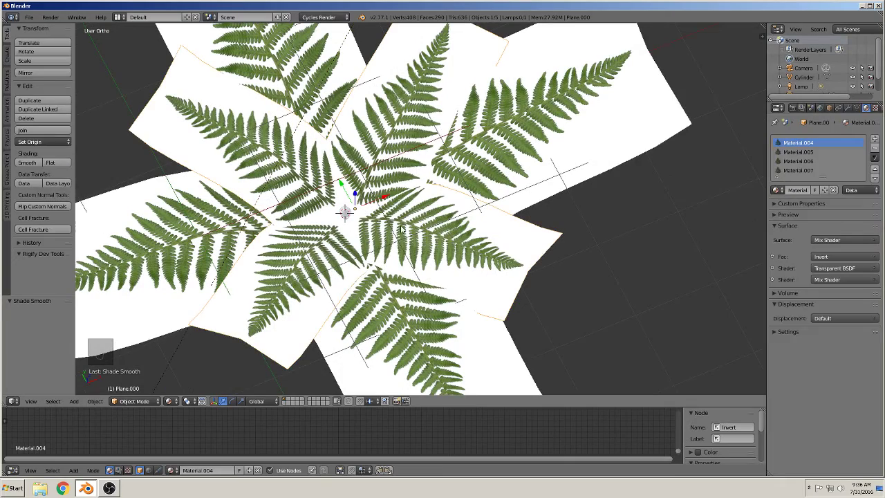
key(Tab)
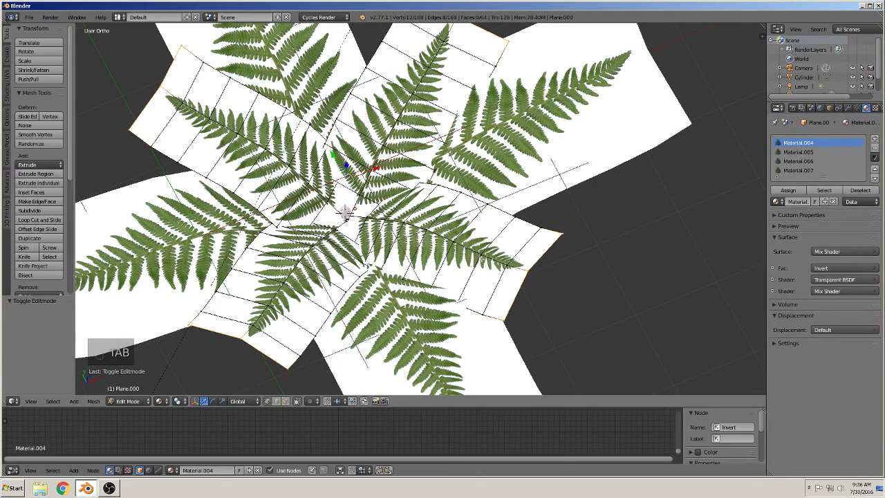
key(l)
middle_drag(473, 260, 412, 257)
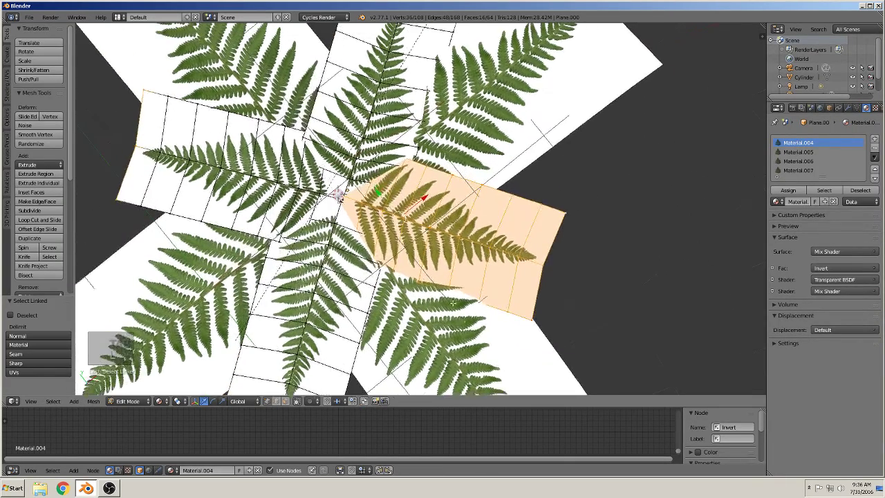
key(r)
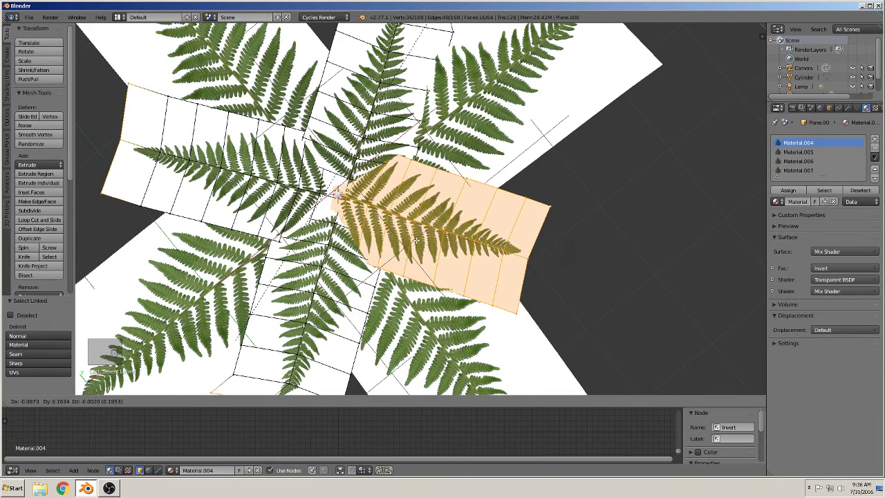
right_click(431, 242)
Shift the right and left leaf planes in toward the fern's centre
key(a)
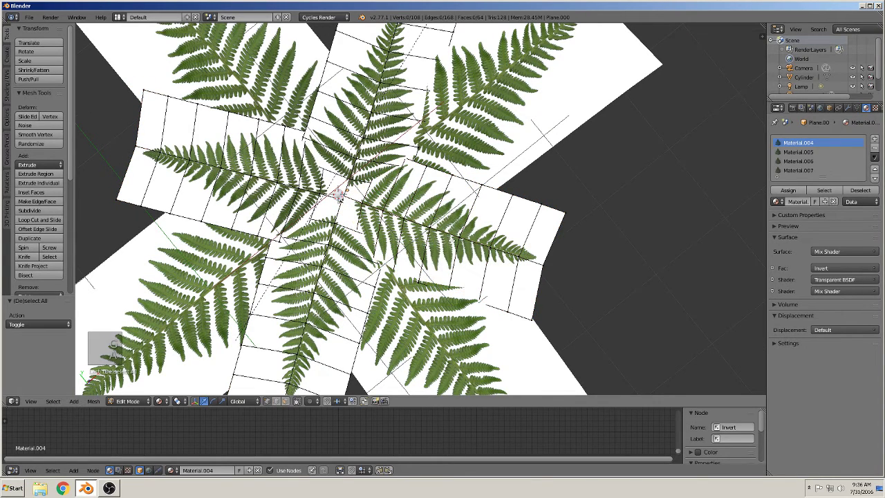
key(l)
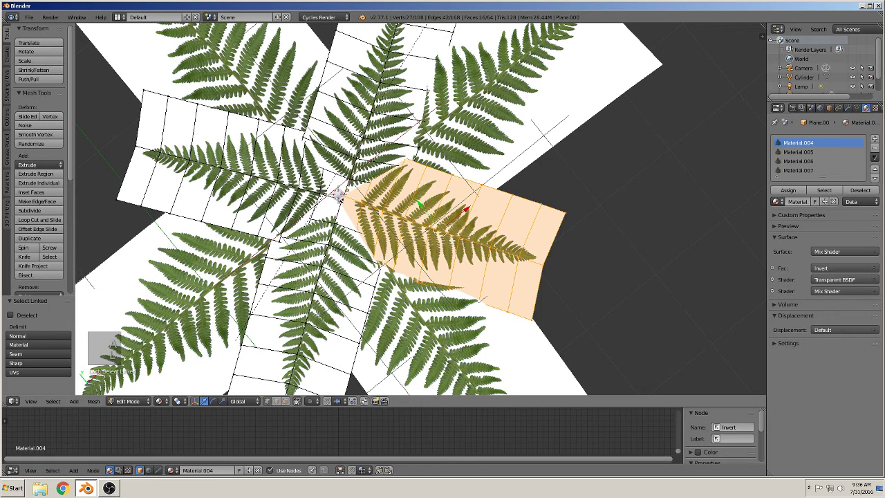
key(g)
click(360, 225)
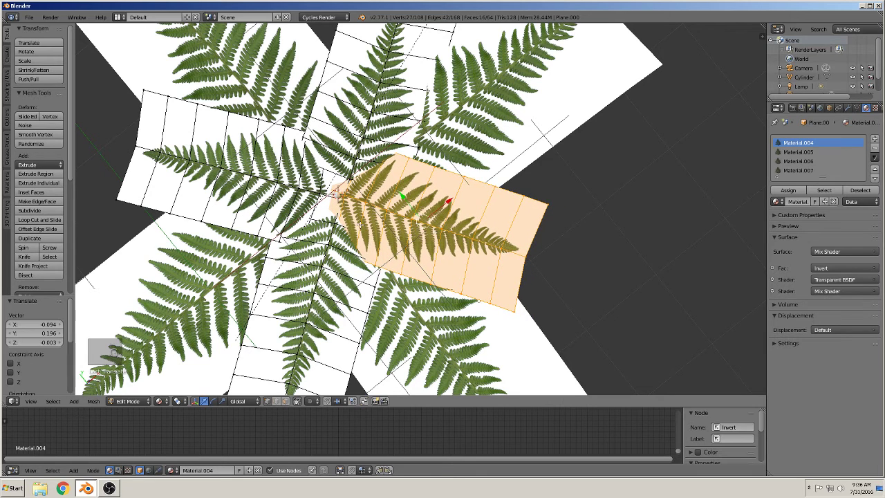
key(a)
key(l)
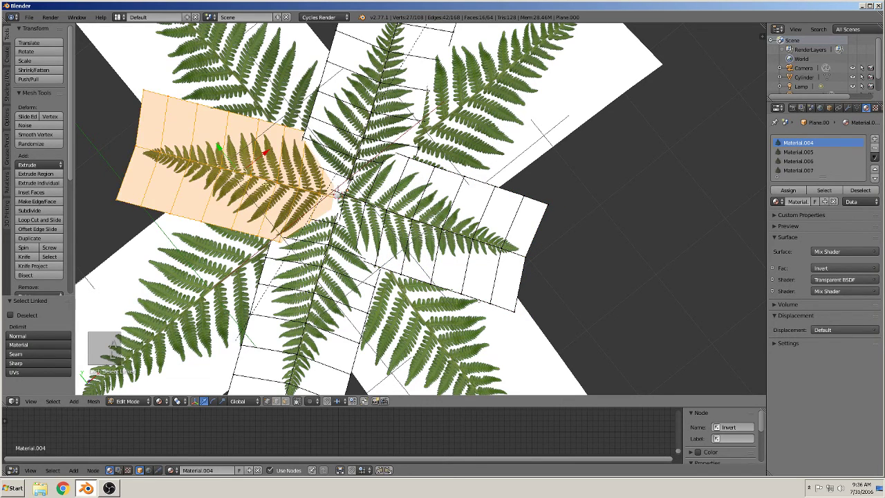
key(g)
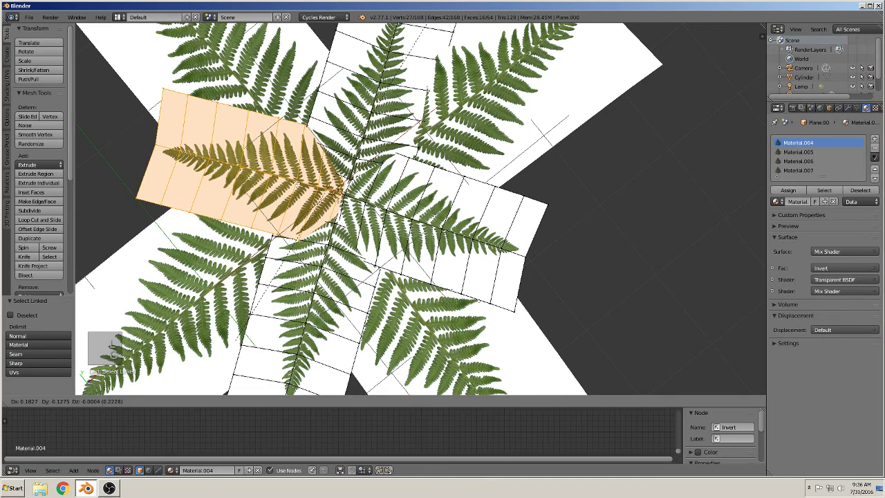
click(348, 173)
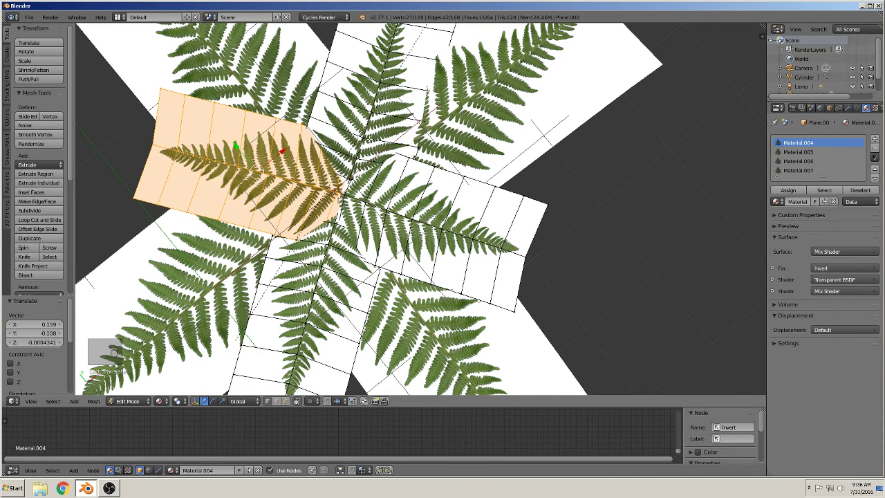
Lift the top leaf plane slightly along Z and nudge the top-right leaf
key(a)
key(l)
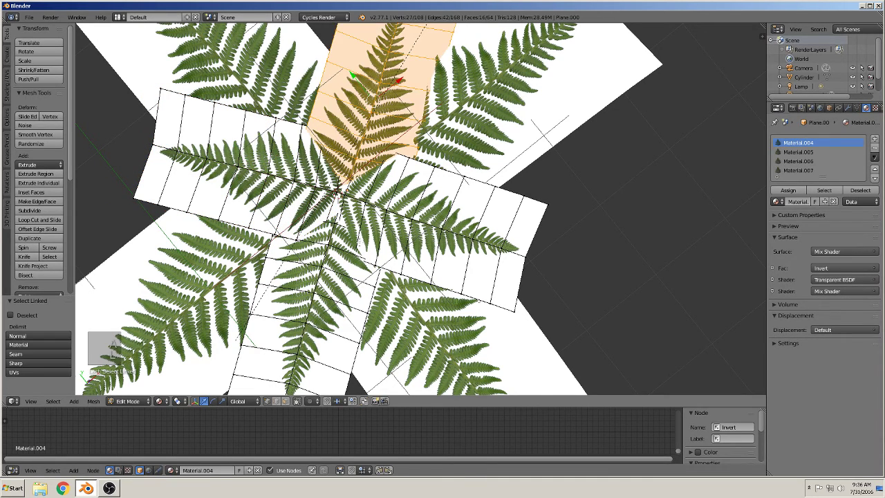
middle_drag(361, 129, 387, 145)
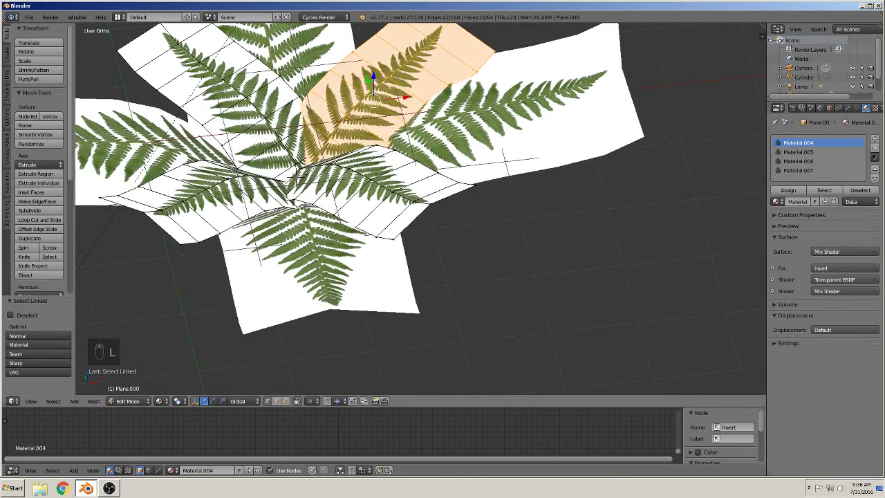
key(g)
key(z)
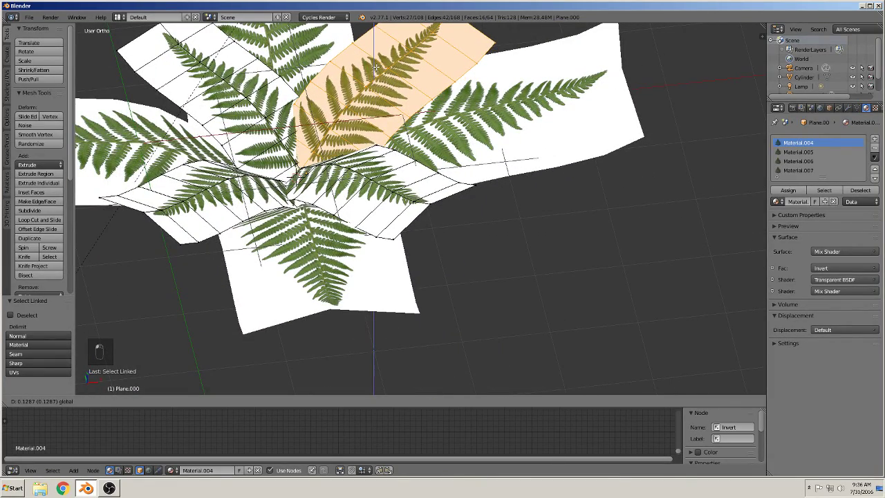
click(375, 67)
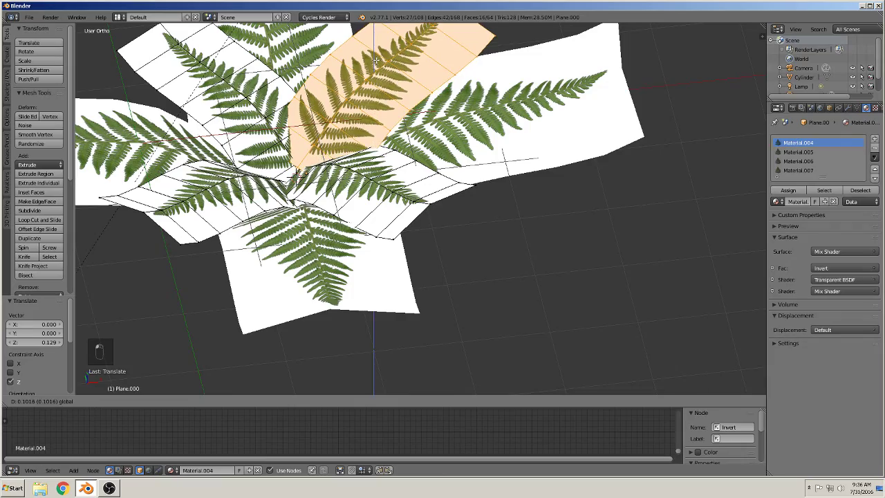
mouse_move(369, 65)
middle_down()
mouse_move(280, 102)
mouse_move(279, 79)
middle_up()
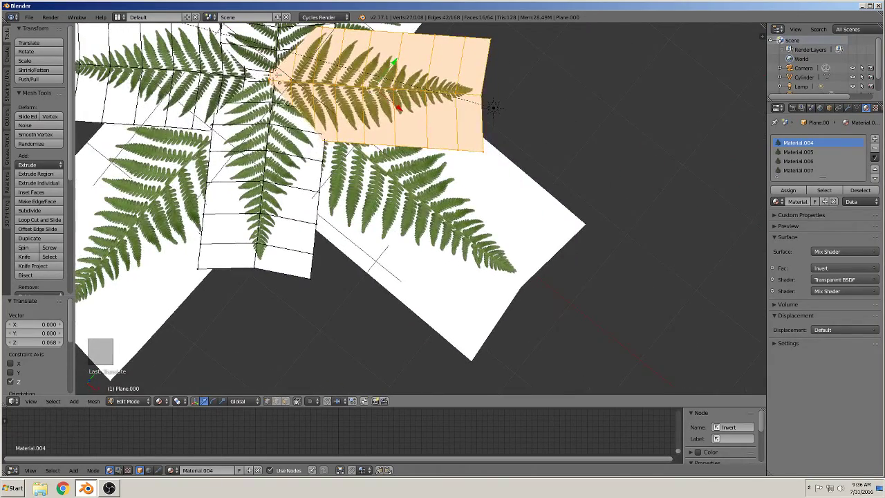
key(g)
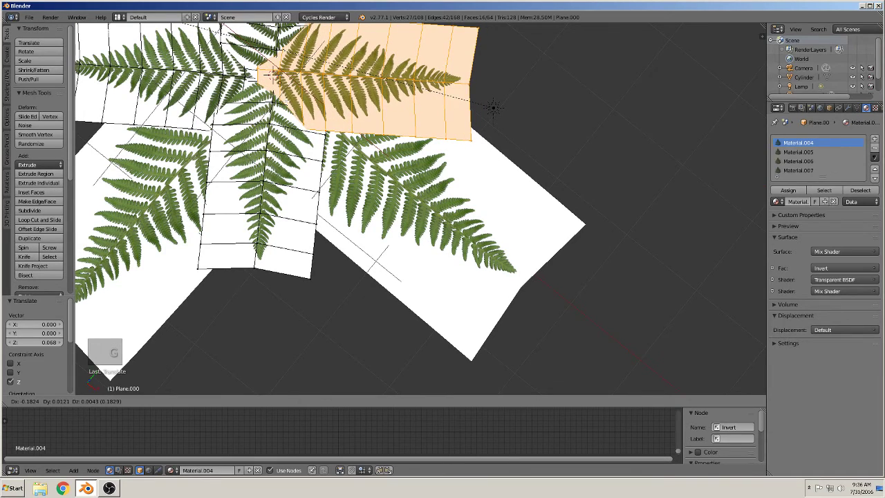
key(Return)
Nudge the top-left leaf plane and raise it along Z
key(a)
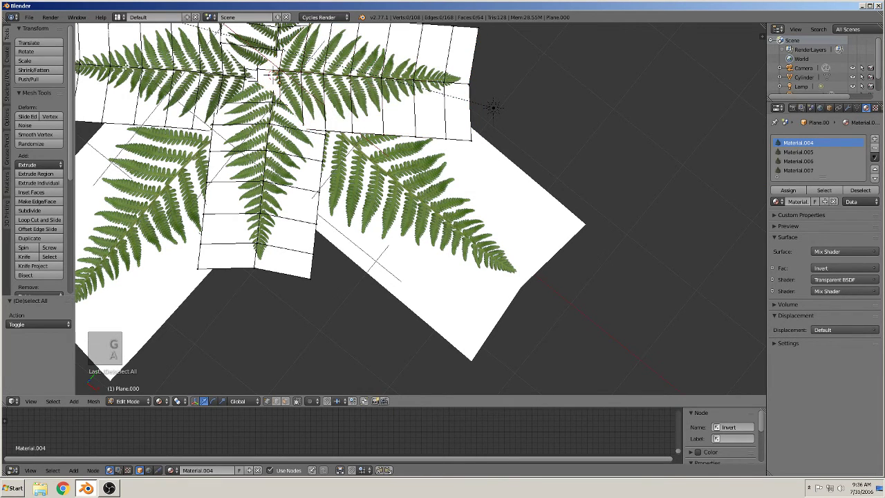
key(l)
key(g)
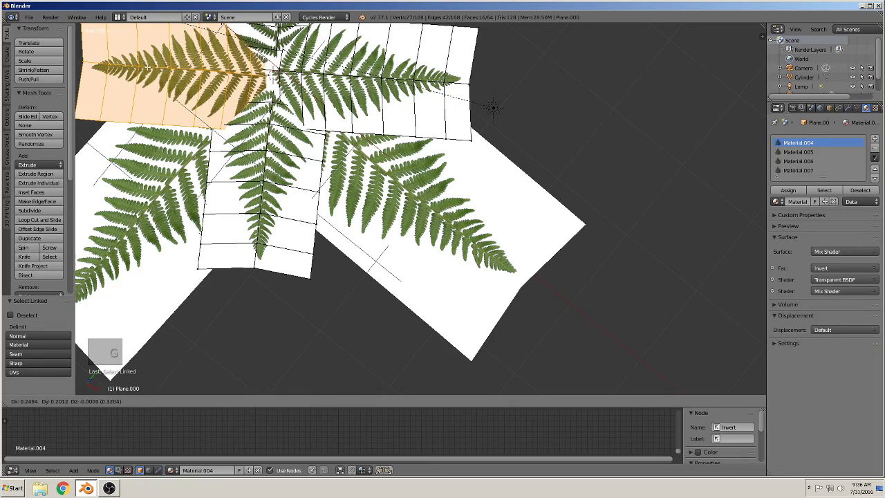
key(Return)
mouse_move(415, 207)
middle_down()
mouse_move(429, 180)
mouse_move(422, 201)
mouse_move(443, 200)
middle_up()
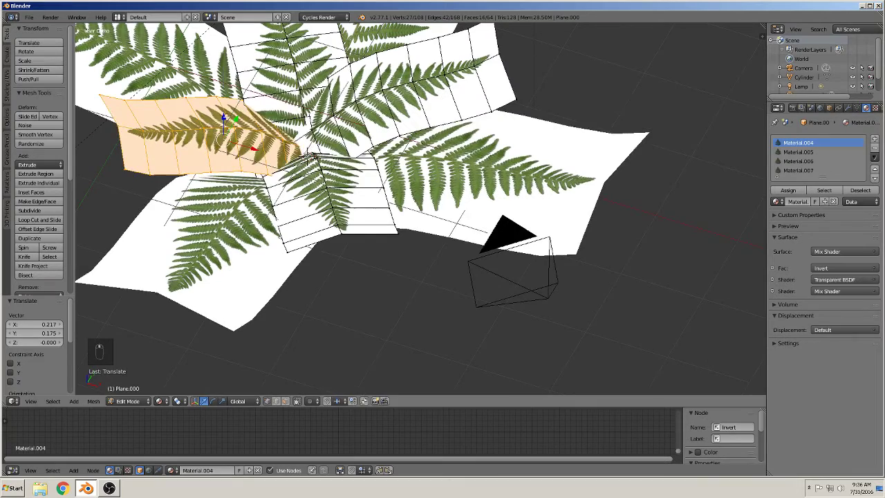
key(g)
key(z)
key(Return)
key(KP_5)
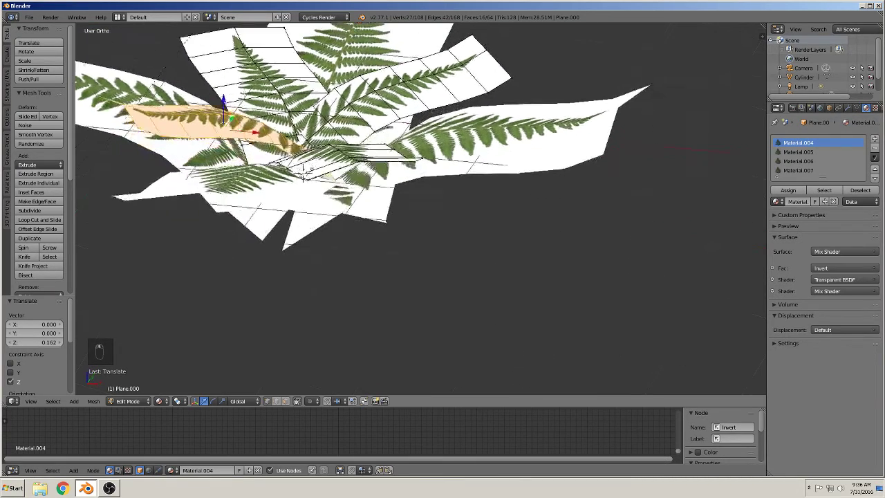
Reproject the selected leaf's UVs with Project From View and switch to wireframe display
middle_drag(415, 207, 415, 194)
key(u)
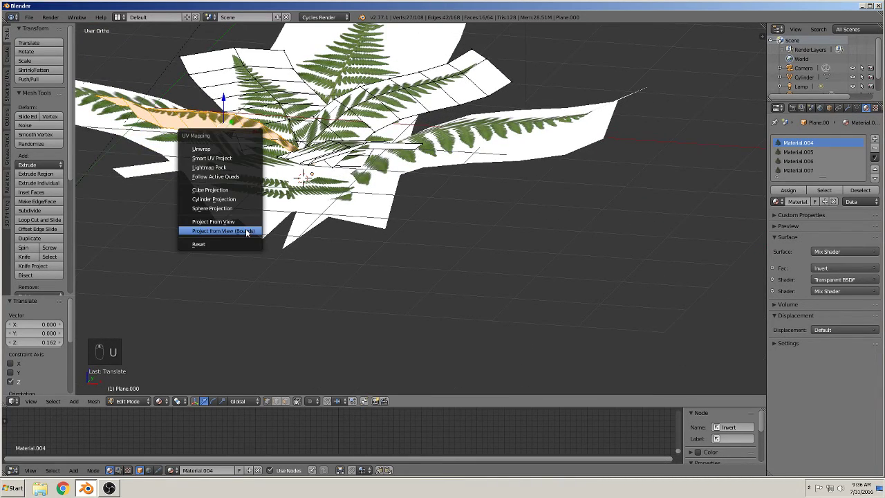
click(218, 221)
key(z)
middle_drag(279, 252, 292, 221)
Return to Object Mode and scale the center Cylinder up about 2.35 times
key(a)
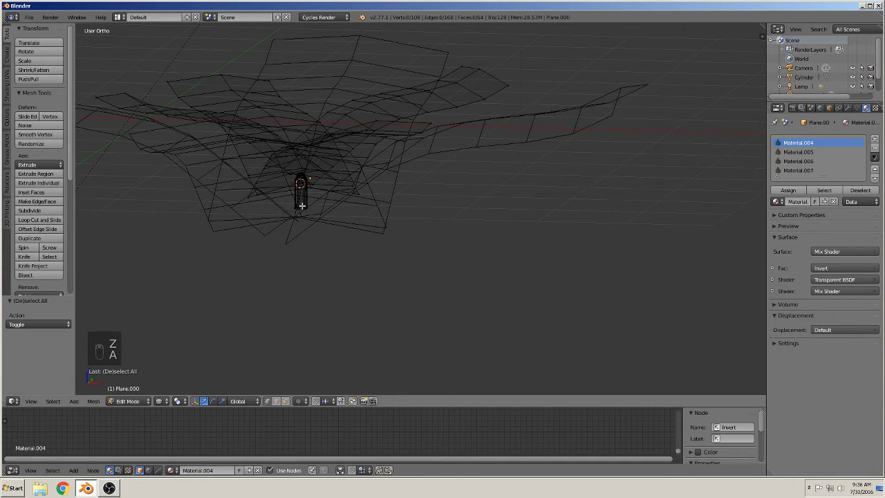
key(l)
key(a)
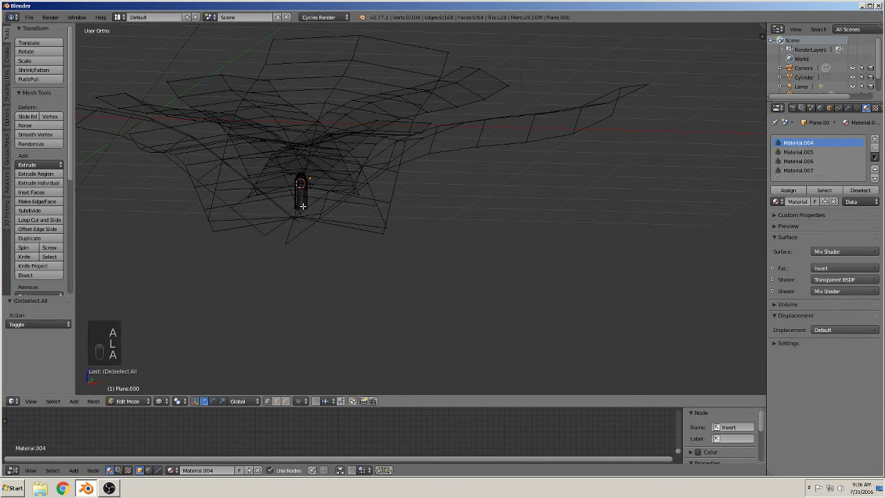
key(Tab)
right_click(303, 209)
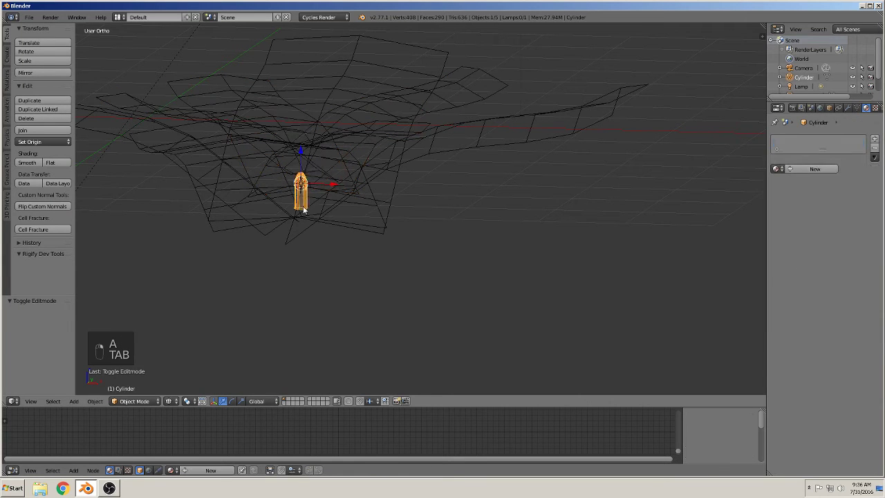
key(s)
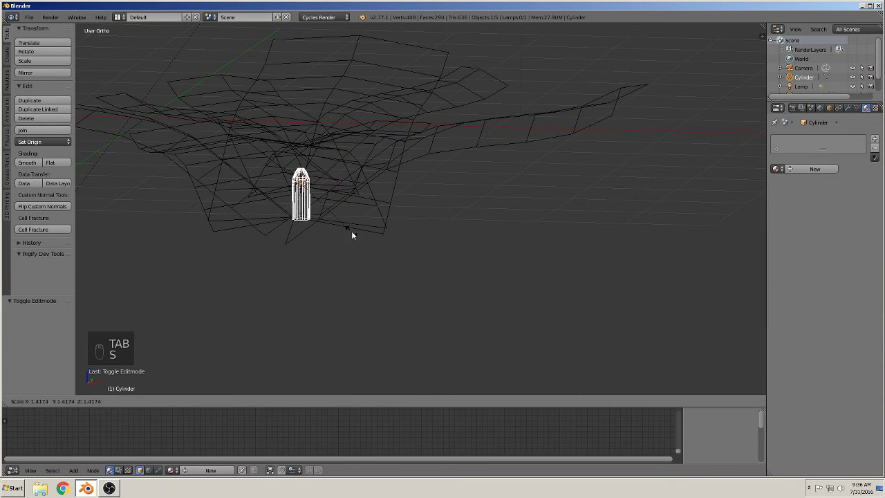
click(354, 247)
mouse_move(353, 247)
middle_down()
mouse_move(303, 292)
mouse_move(294, 287)
middle_up()
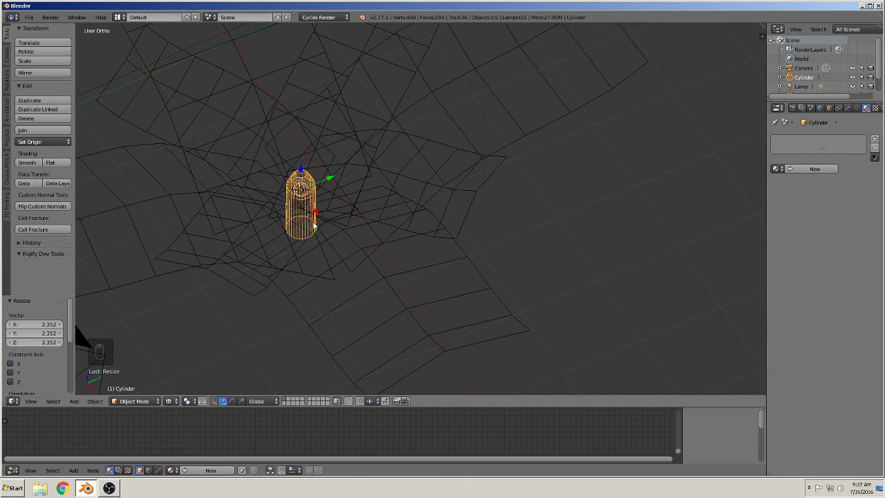
key(Tab)
key(Tab)
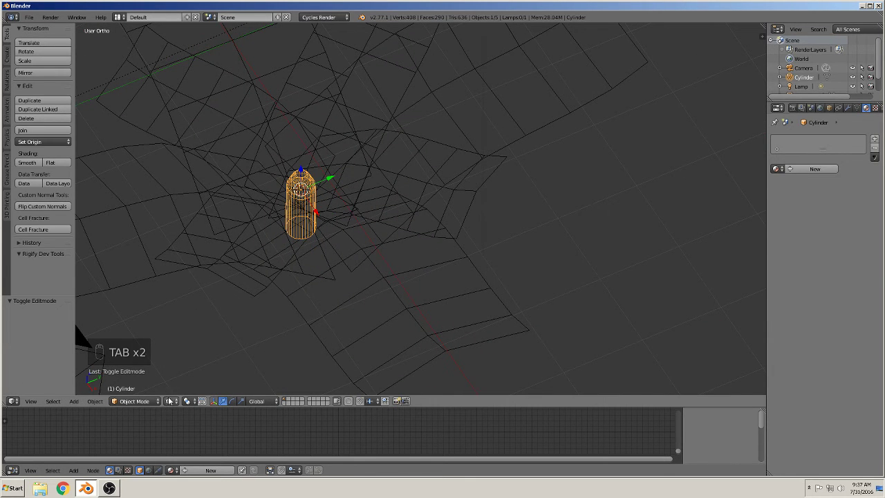
click(169, 401)
Set viewport shading to Texture, then Rendered, and reselect the Cylinder
click(207, 350)
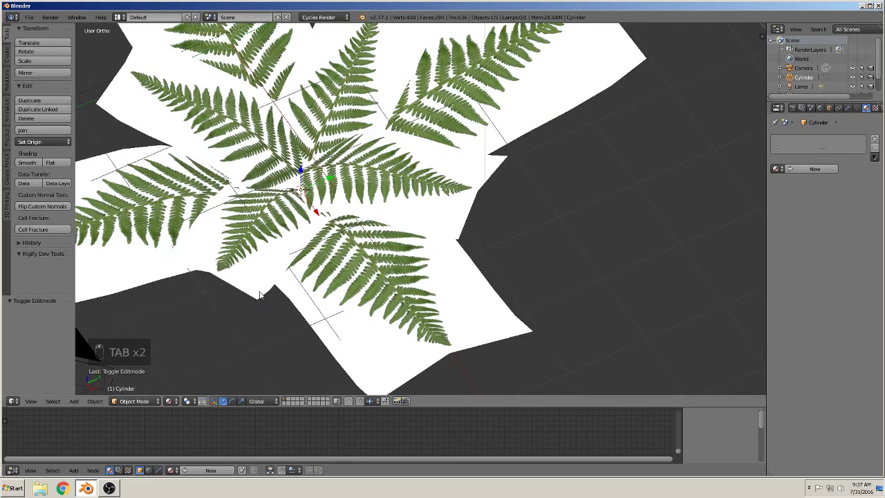
click(169, 401)
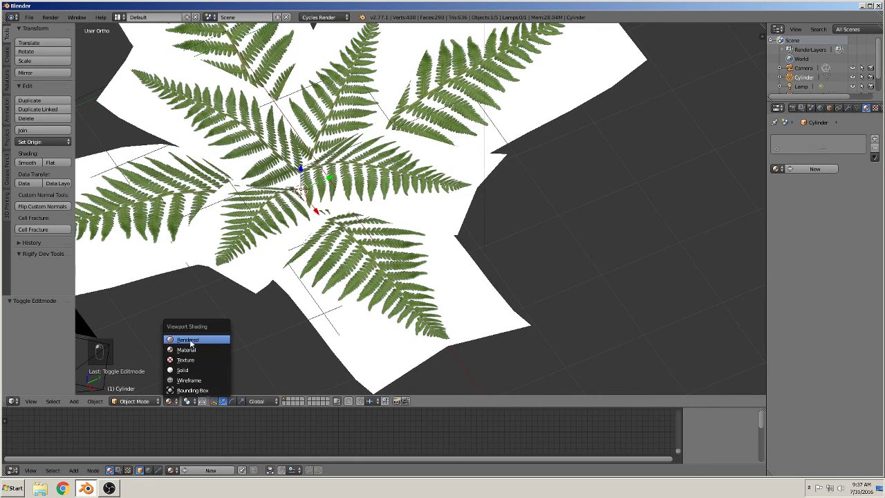
click(188, 339)
middle_drag(267, 306, 279, 262)
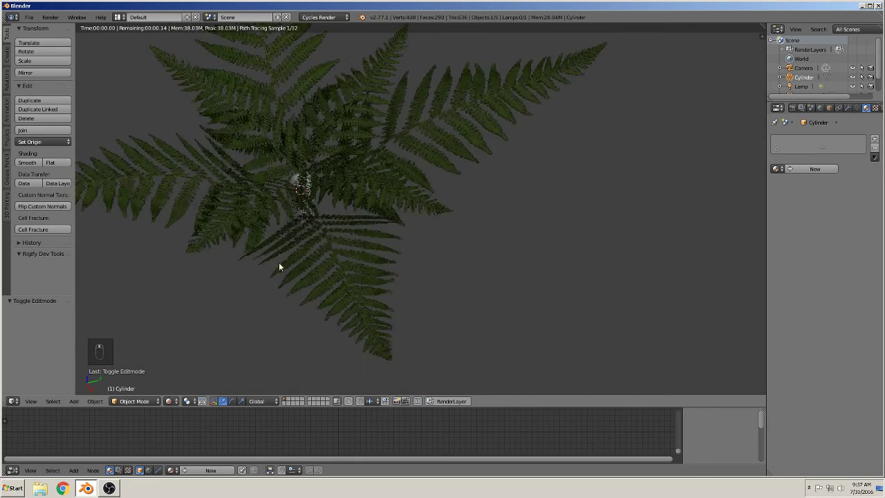
right_click(301, 187)
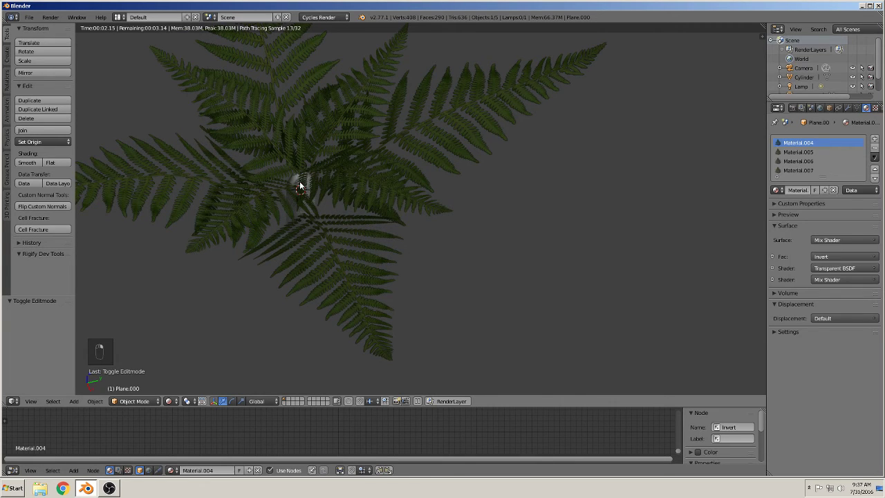
right_click(300, 184)
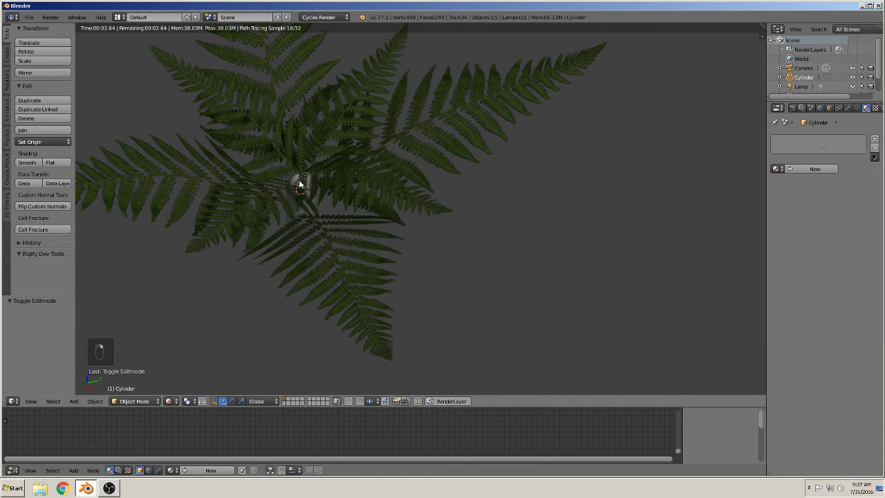
Add new material Material.008 to the cylinder, colored with green eyedropper-sampled from the fern
click(806, 172)
click(825, 245)
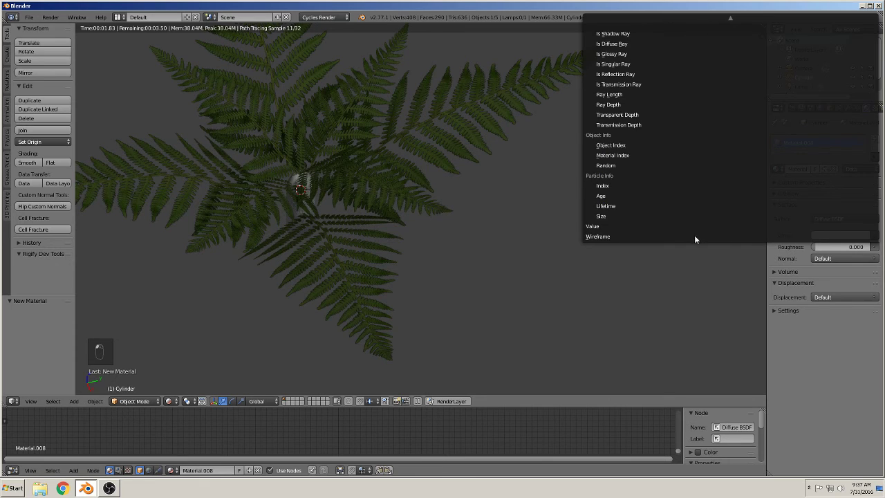
click(855, 236)
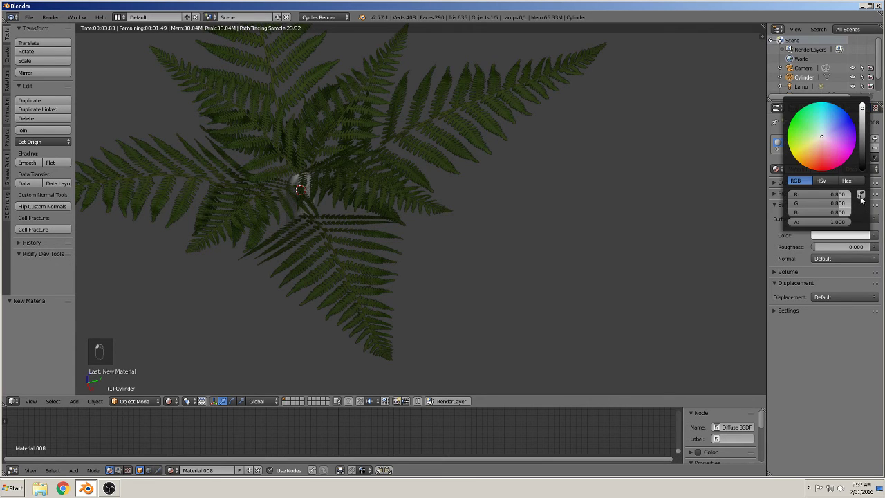
click(861, 196)
click(394, 190)
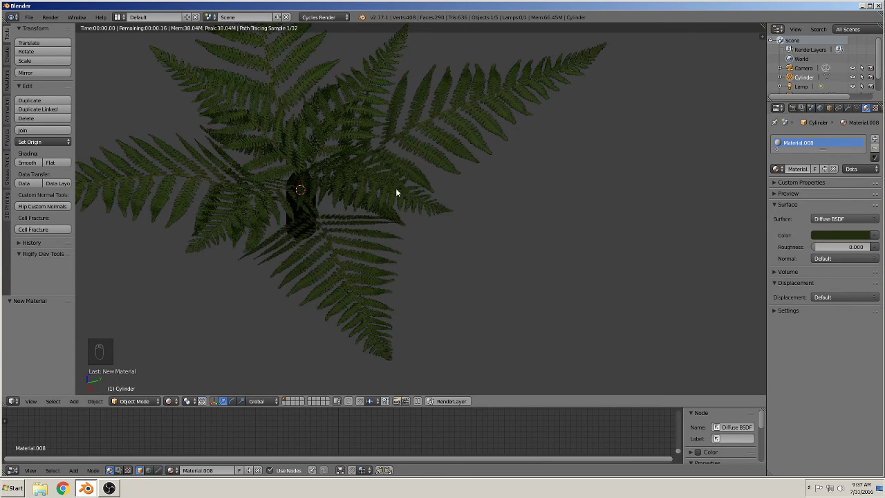
key(a)
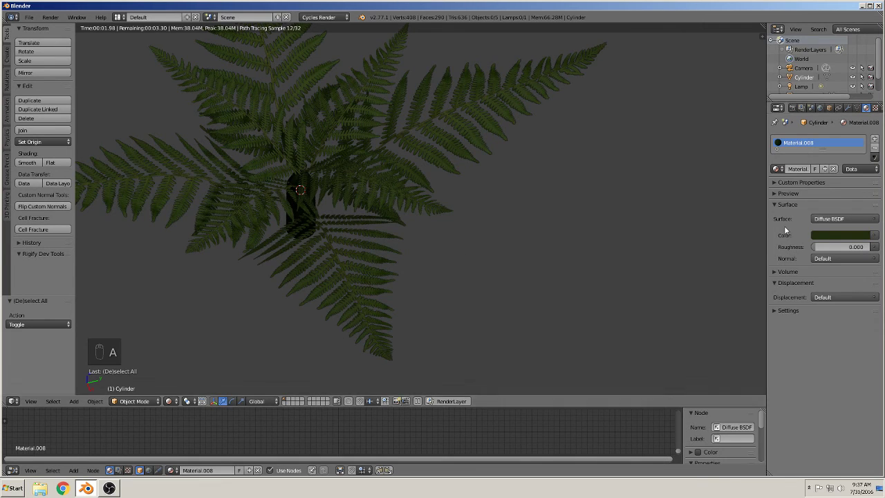
Lighten the cylinder's green by raising the color value, then select all
click(833, 234)
drag(862, 120, 862, 133)
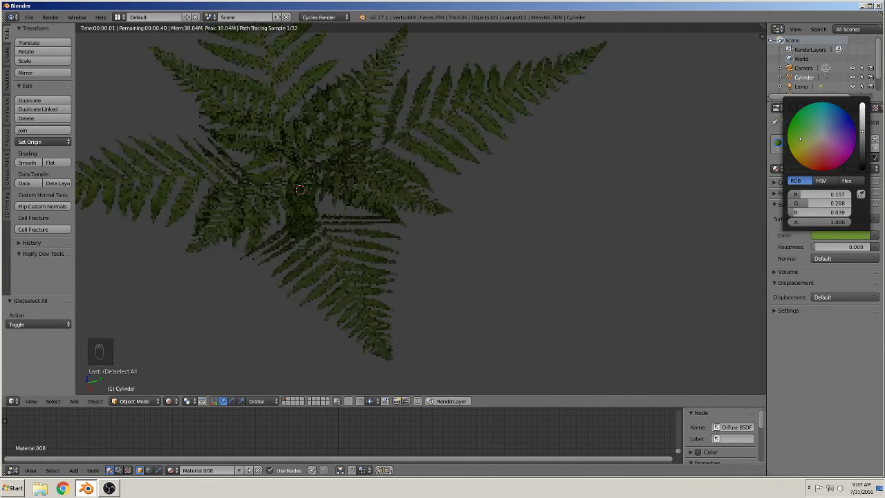
key(a)
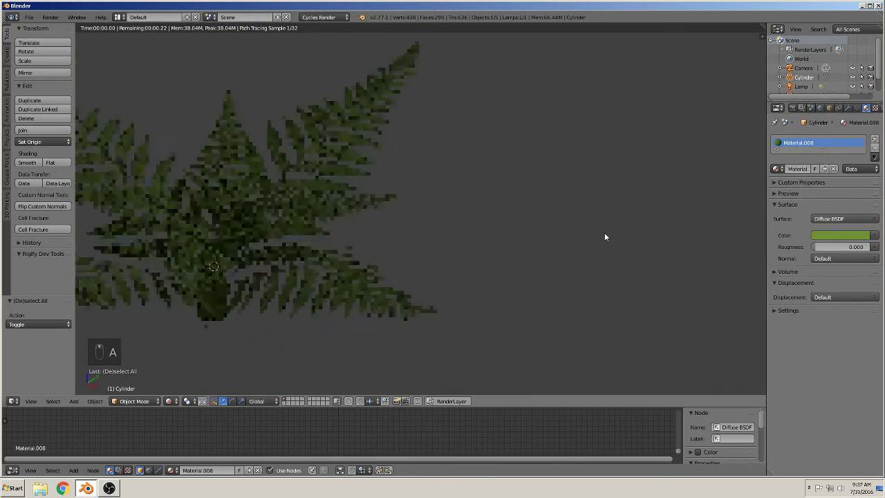
Orbit to an angled top-down view of the fern, keeping Rendered shading
mouse_move(420, 294)
middle_down()
mouse_move(371, 290)
mouse_move(444, 308)
middle_up()
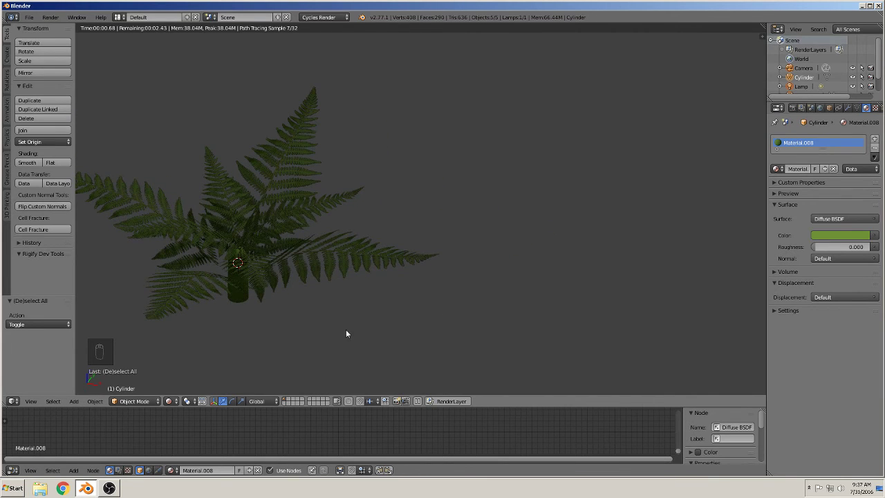
click(178, 401)
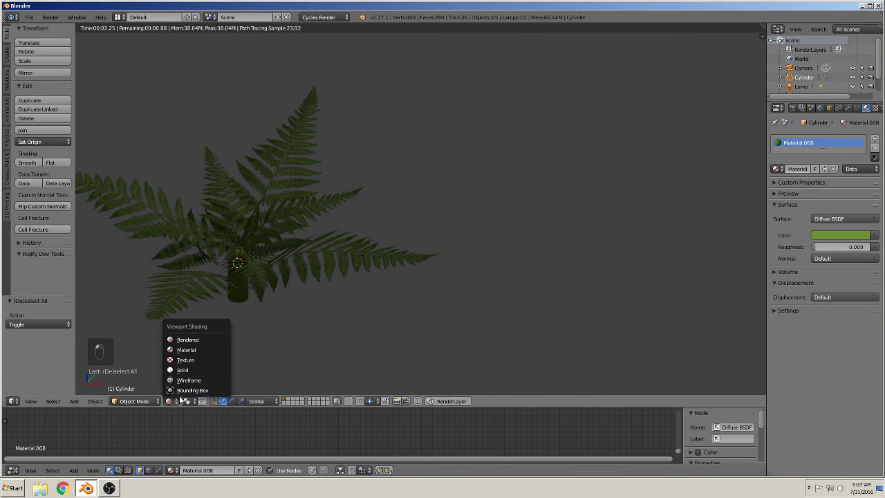
click(188, 339)
middle_drag(244, 302, 261, 233)
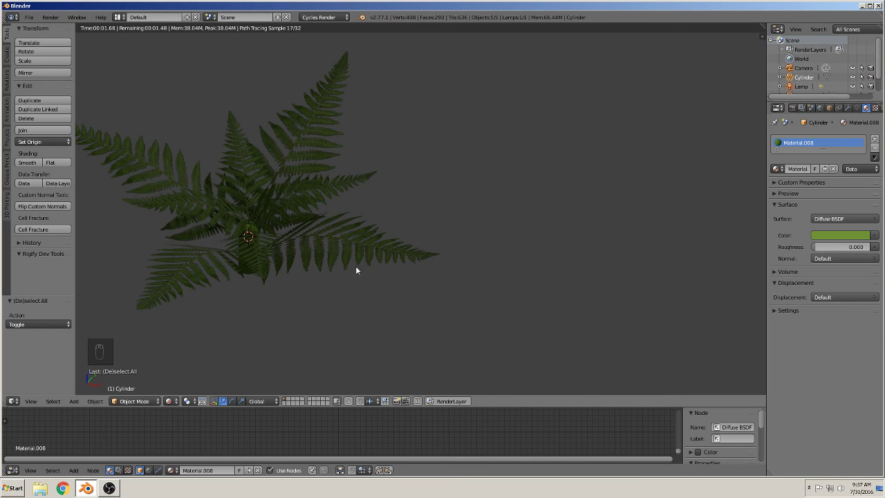